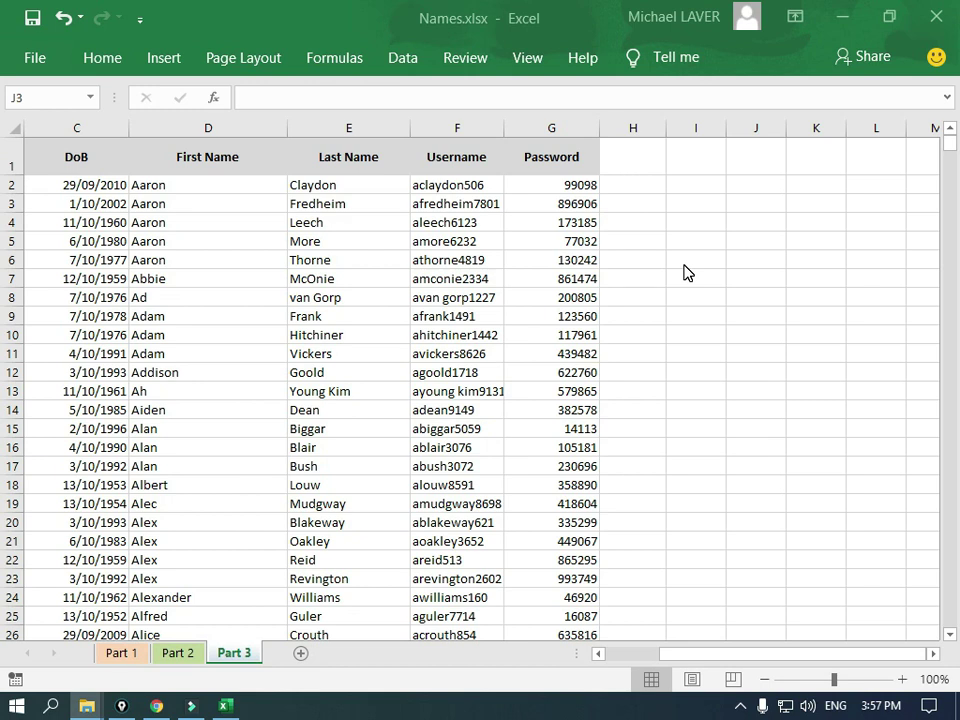
Step: Add an "Age" column heading in cell H1, beside the Password column
left_click(254, 183)
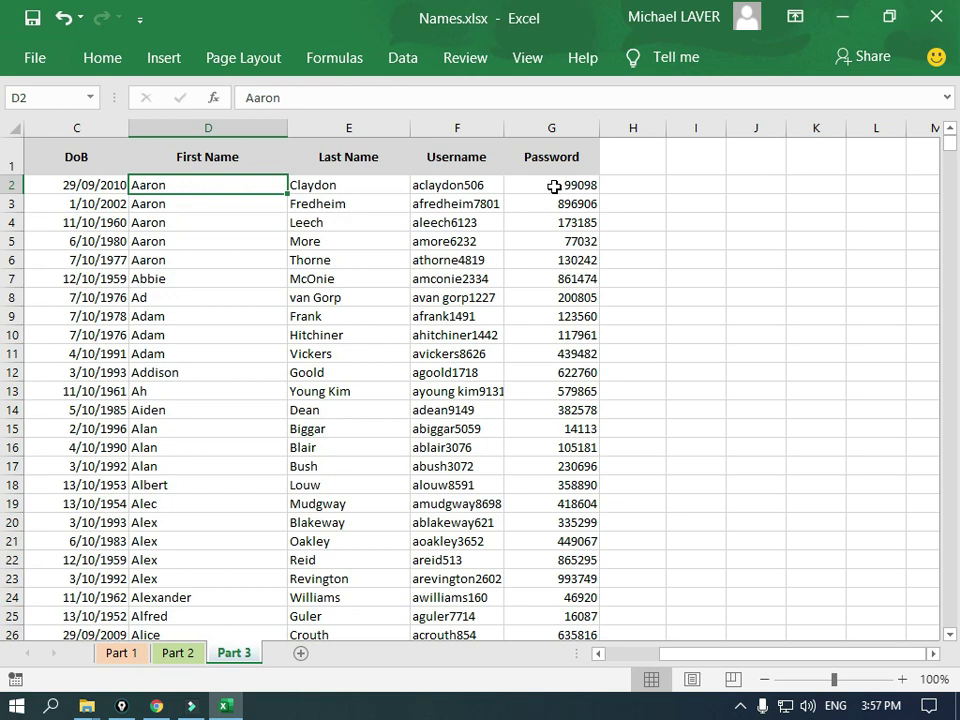
left_click(67, 186)
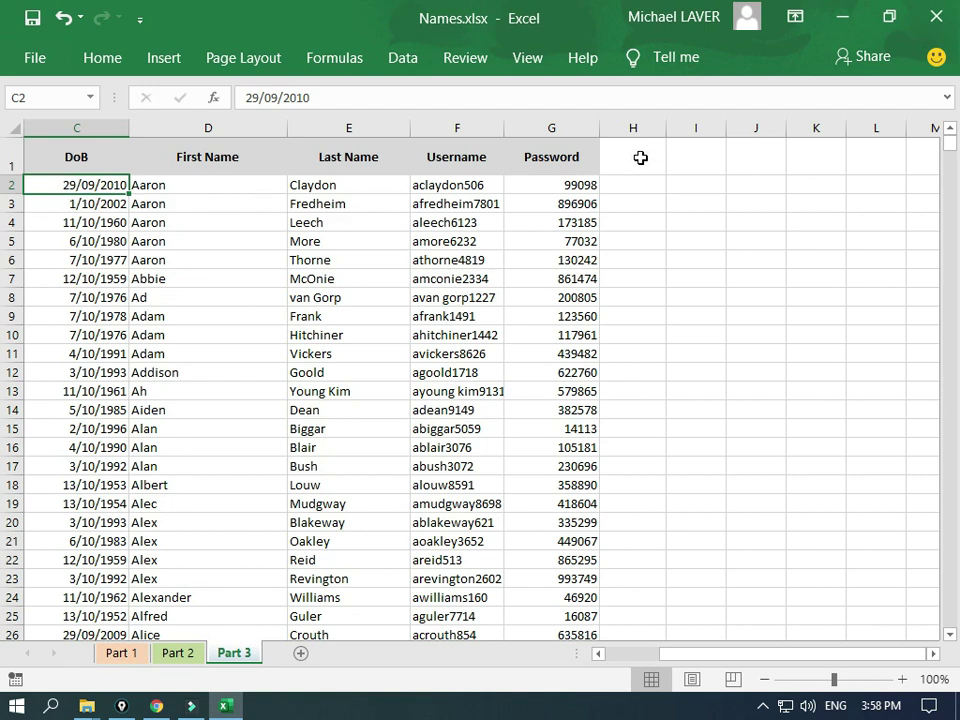
left_click(640, 157)
type("Age")
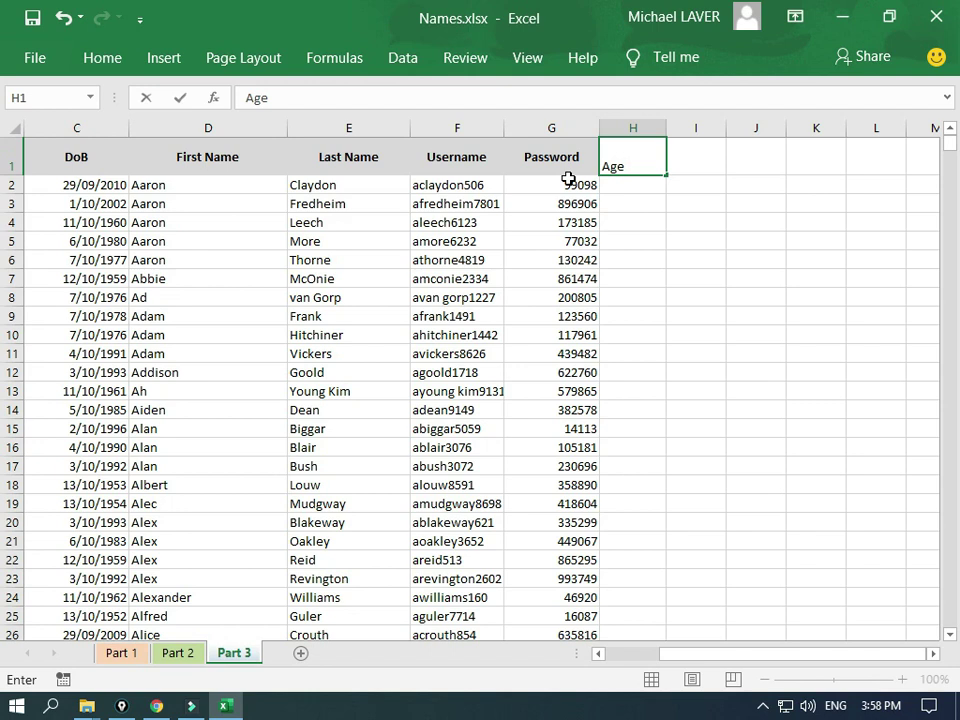
key("Return")
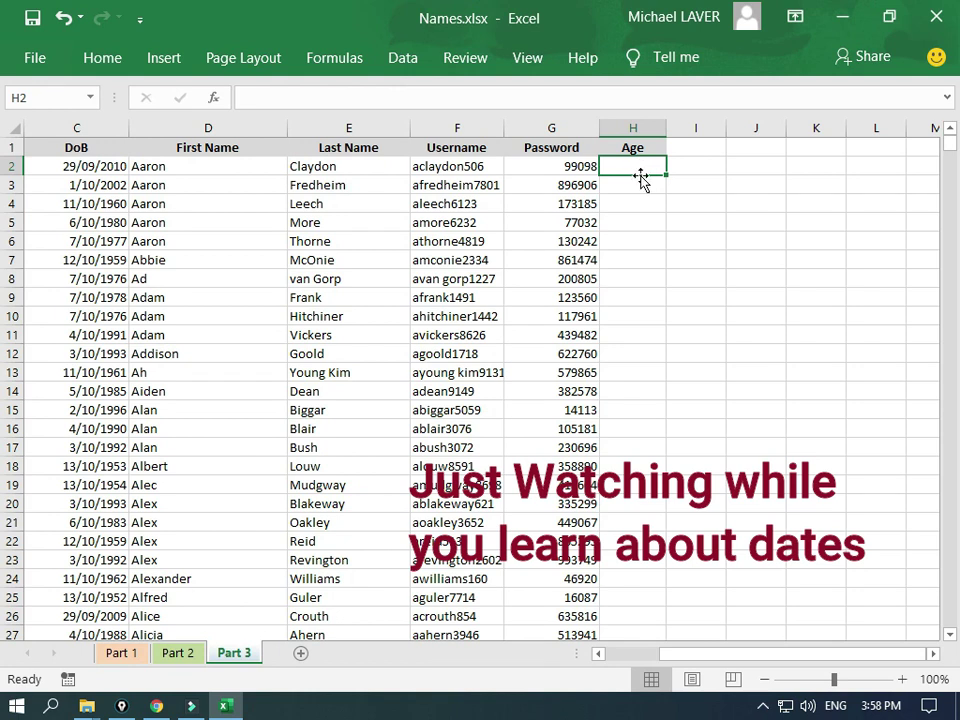
Step: Copy the first date of birth from C2 to H2 and auto-fit the width of column H
left_click(75, 168)
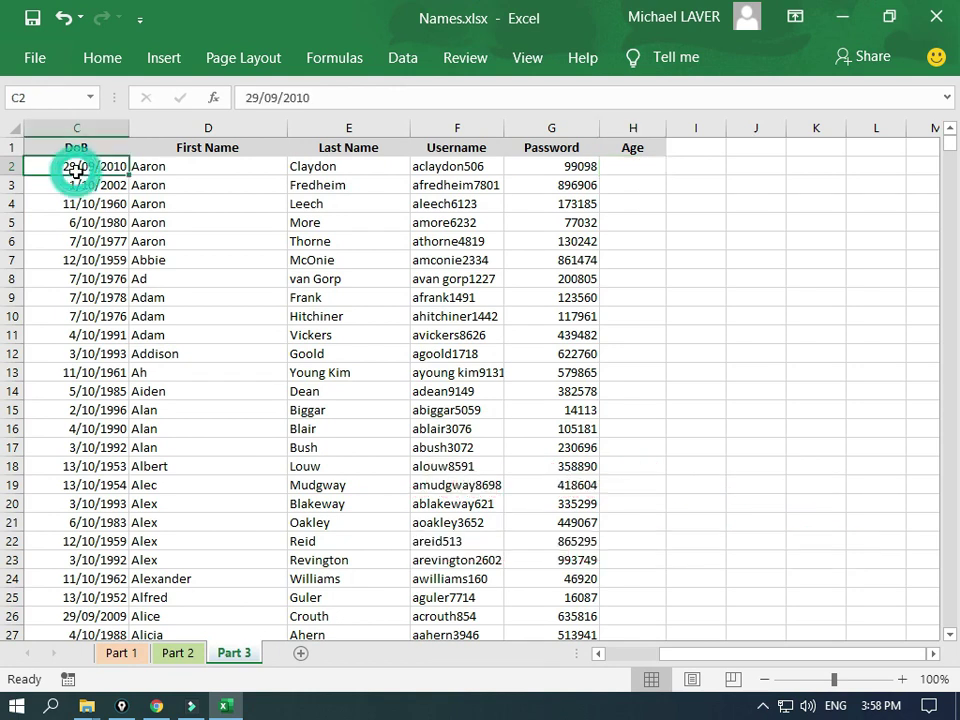
key("ctrl+c")
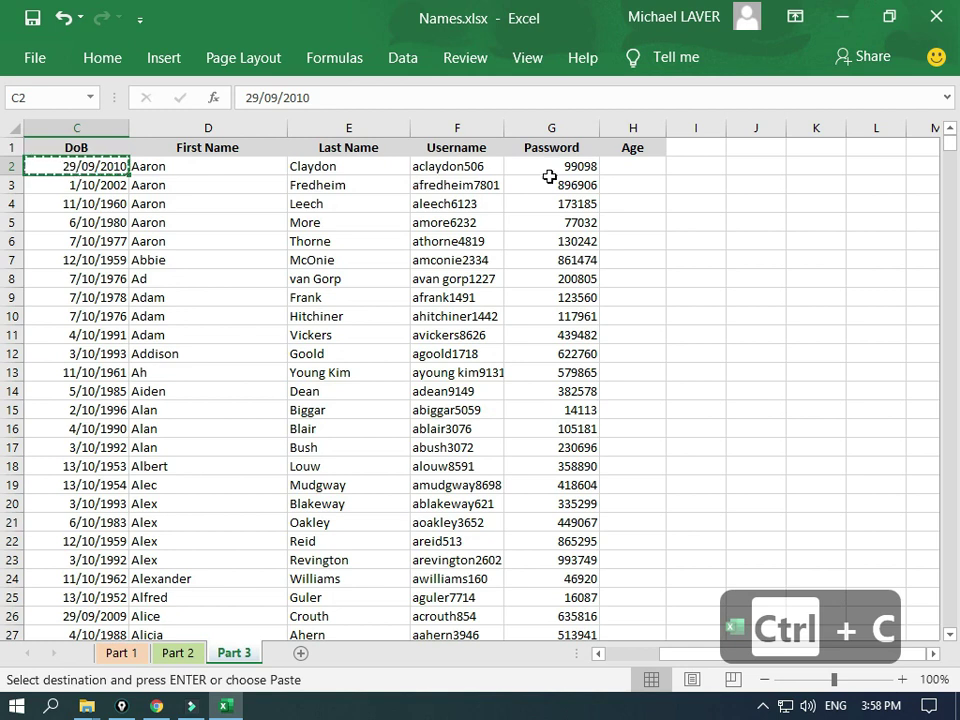
left_click(620, 166)
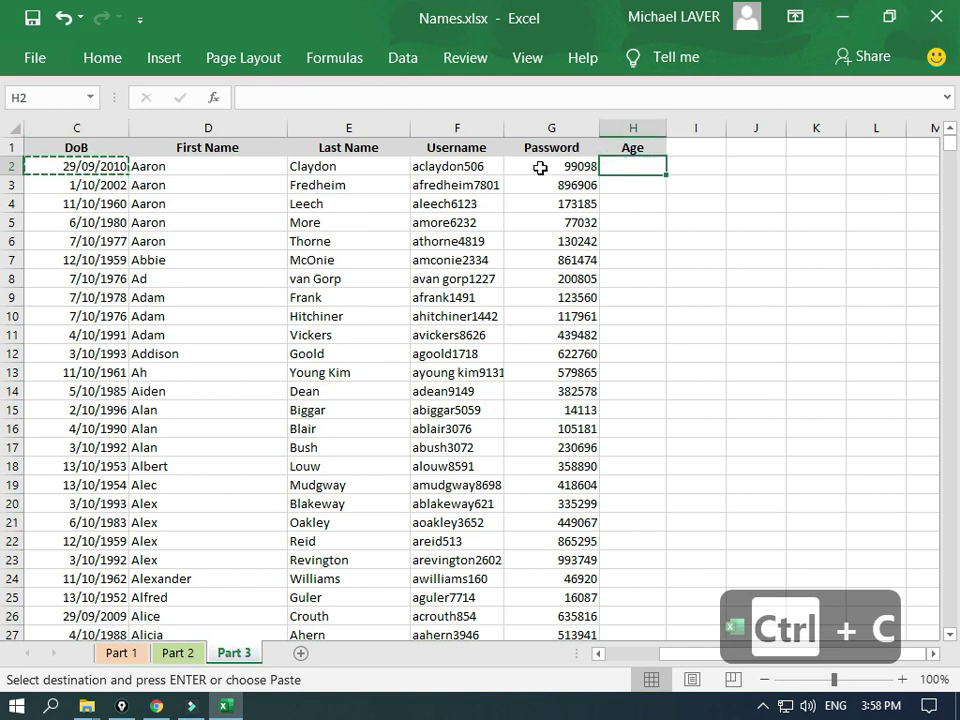
key("ctrl+v")
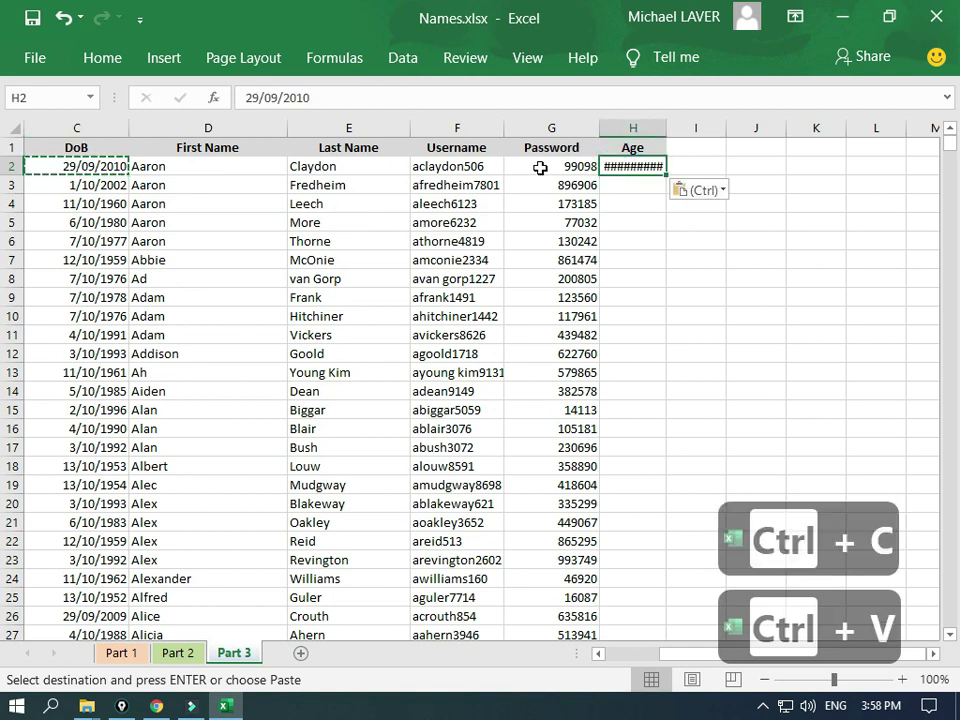
double_click(666, 133)
left_click(645, 221)
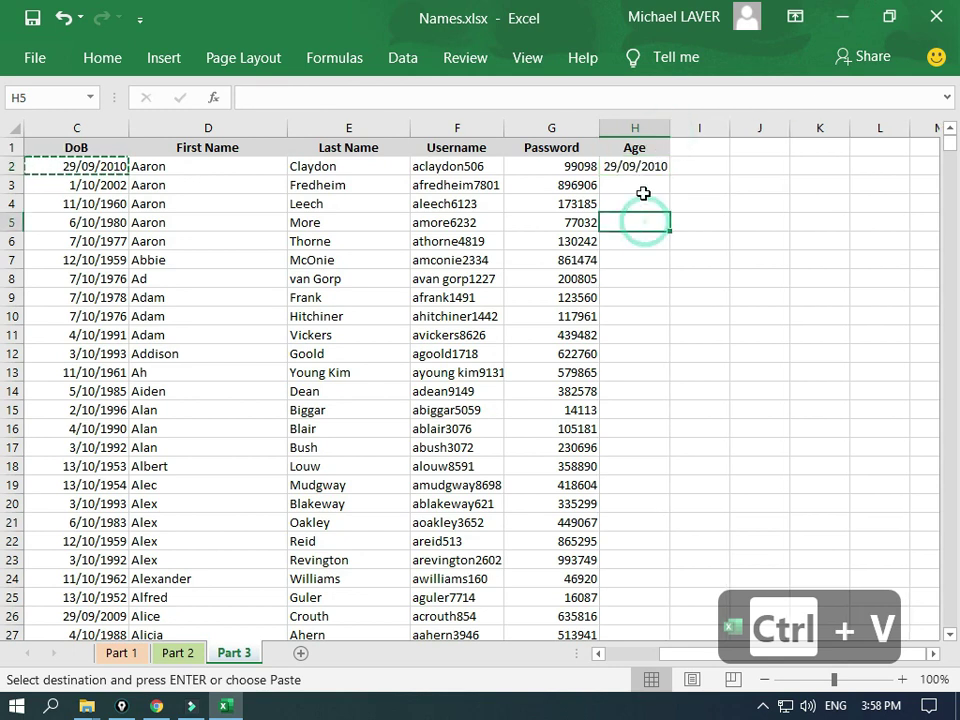
Step: Apply the Number format to the copied date in H2
left_click(637, 170)
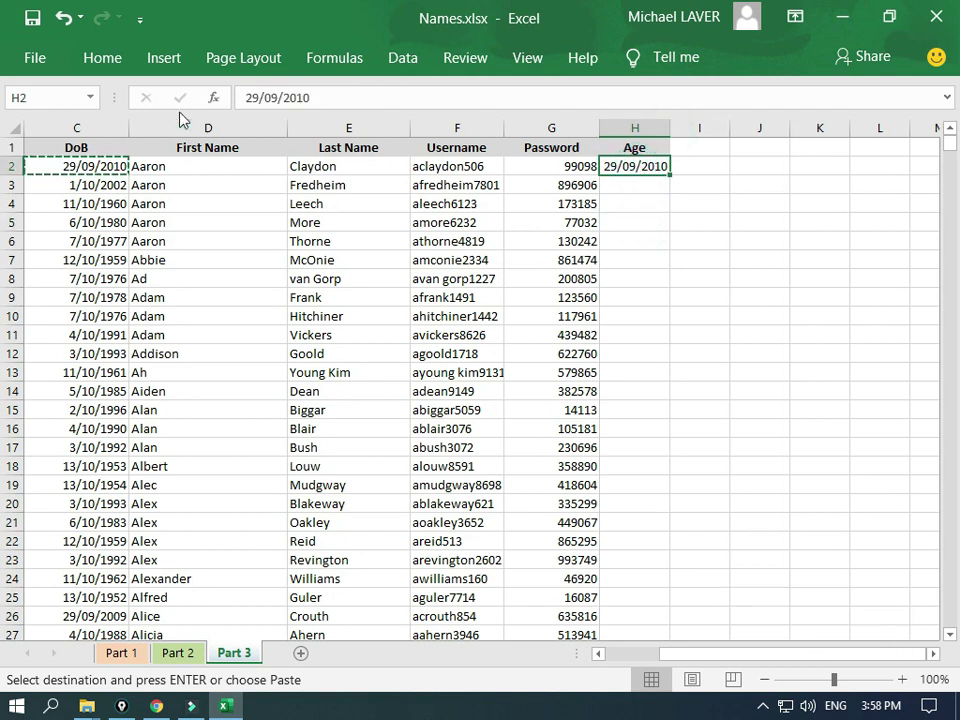
left_click(103, 62)
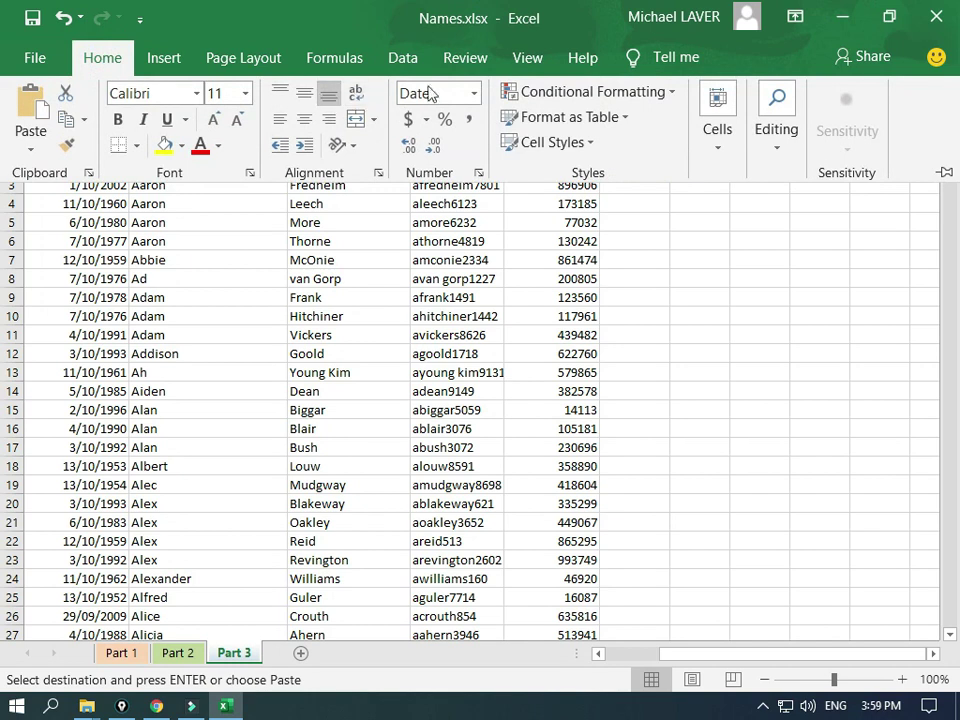
left_click(474, 94)
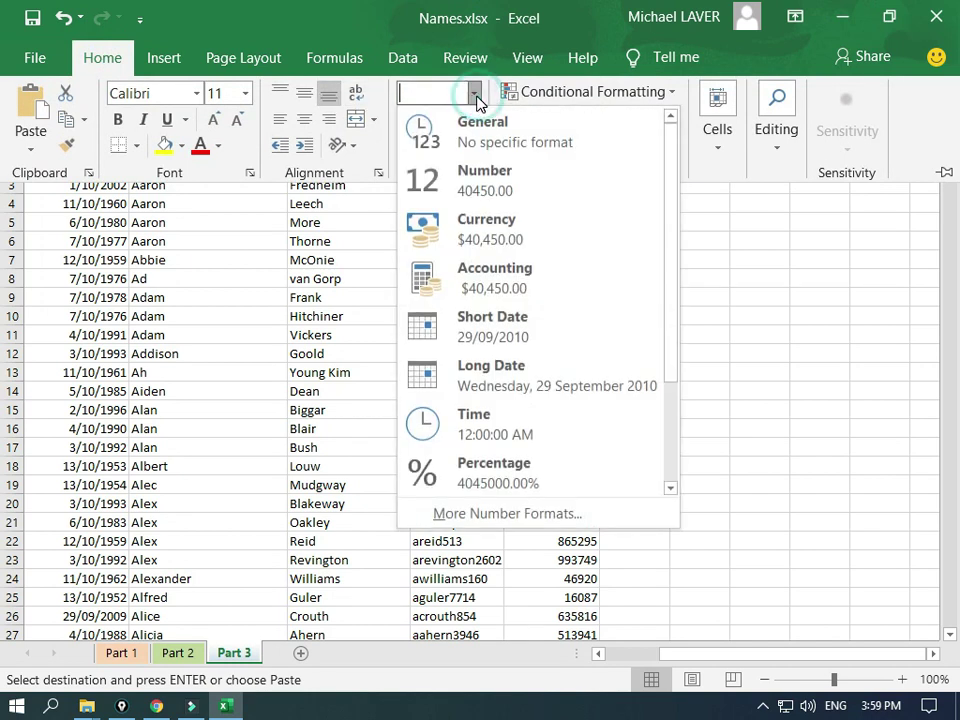
left_click(456, 189)
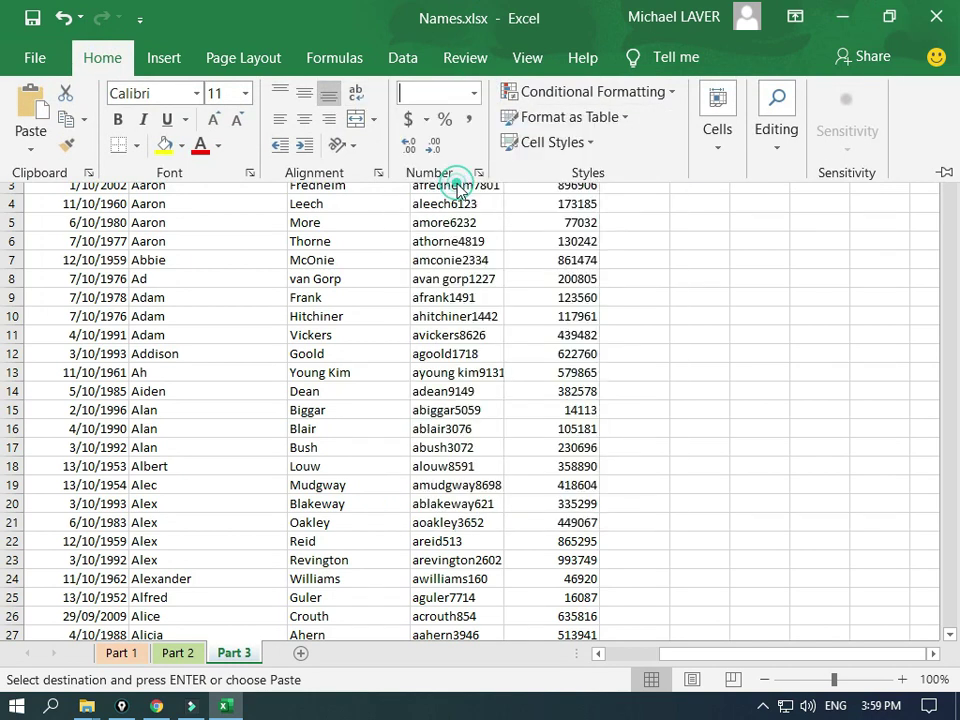
left_click(641, 257)
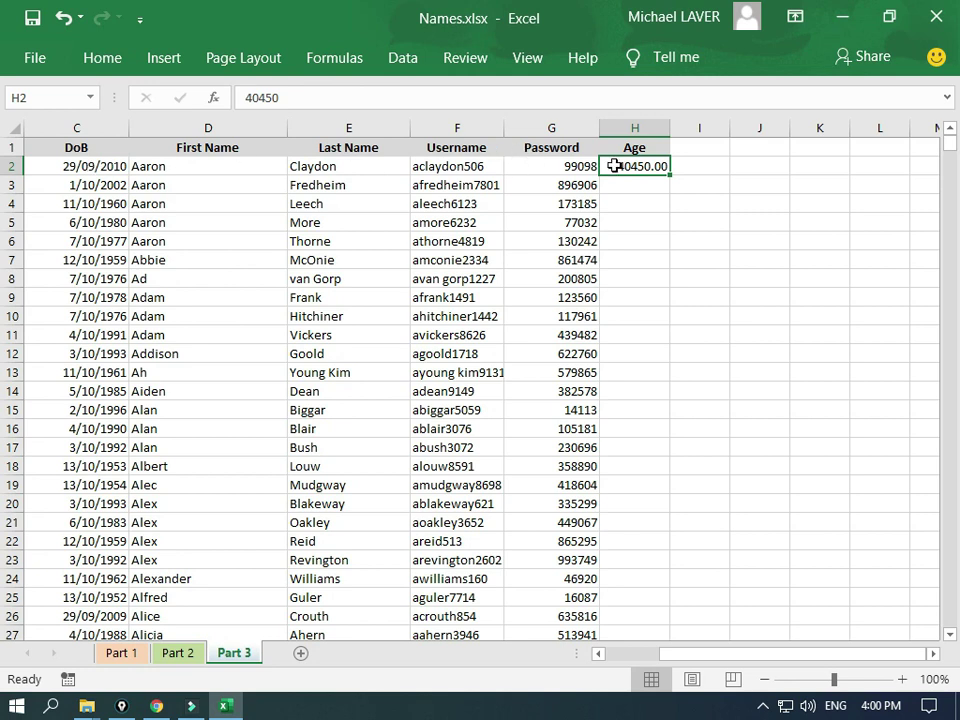
Step: Clear the contents of H2 and reset its number format to General
left_click(73, 166)
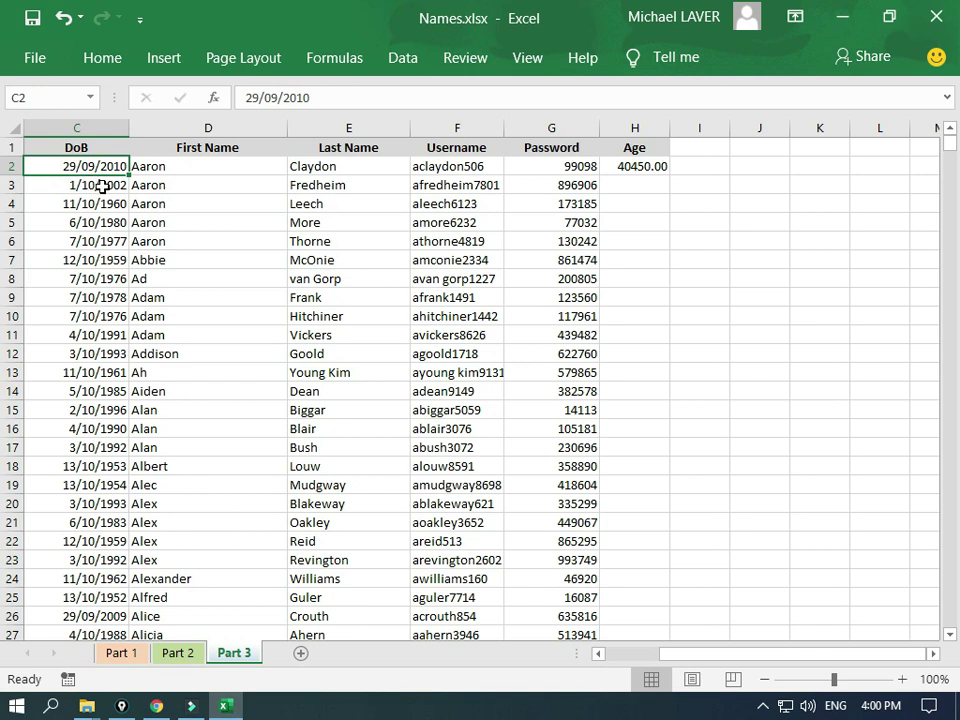
left_click(625, 168)
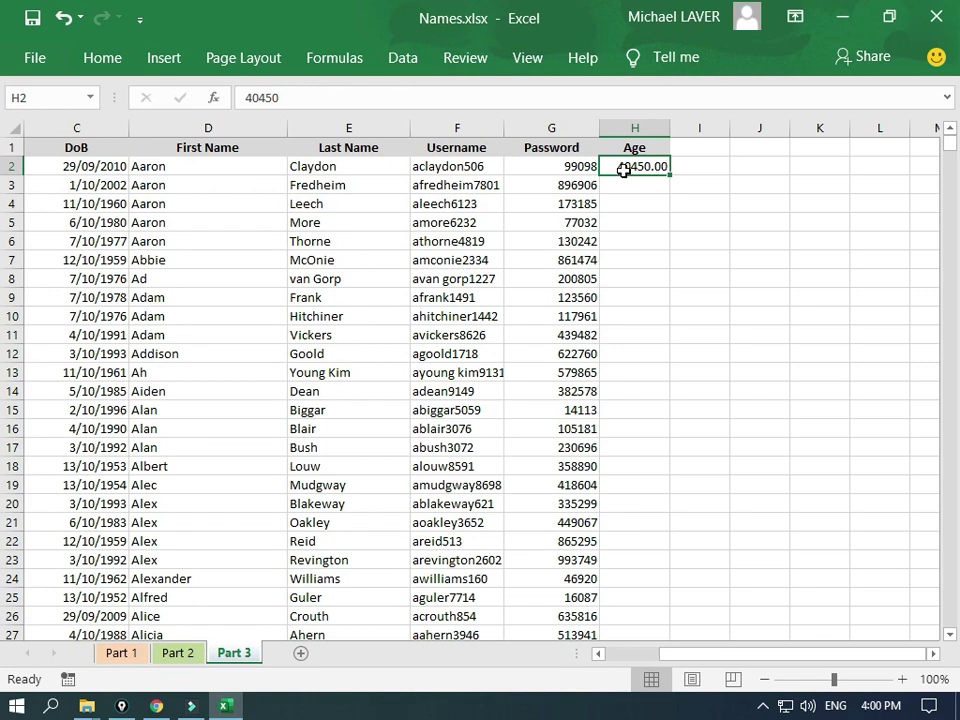
key("Delete")
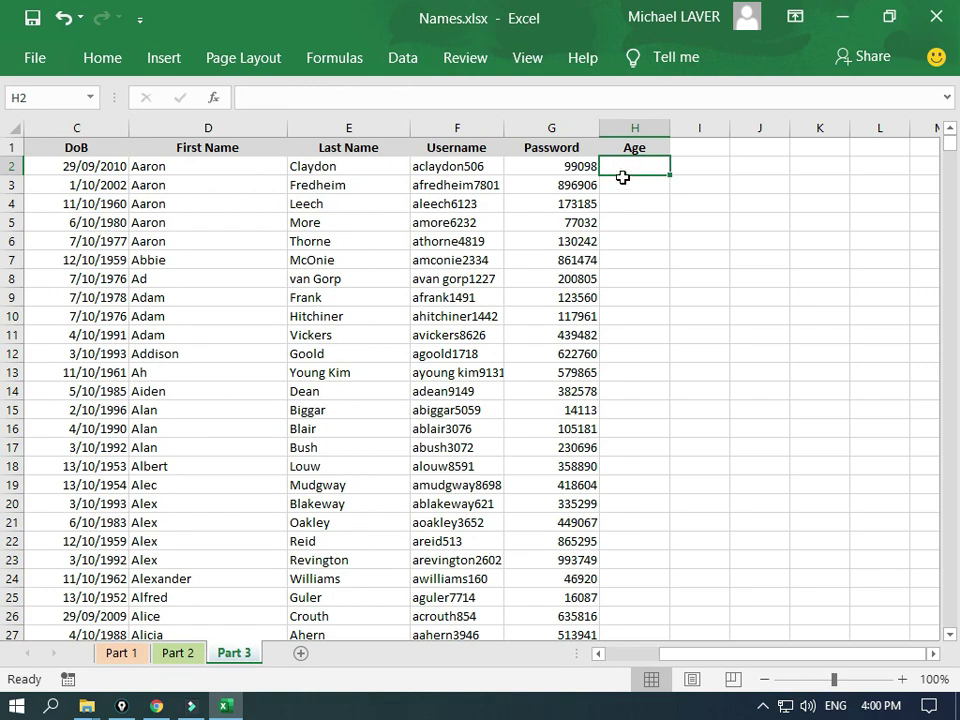
left_click(104, 60)
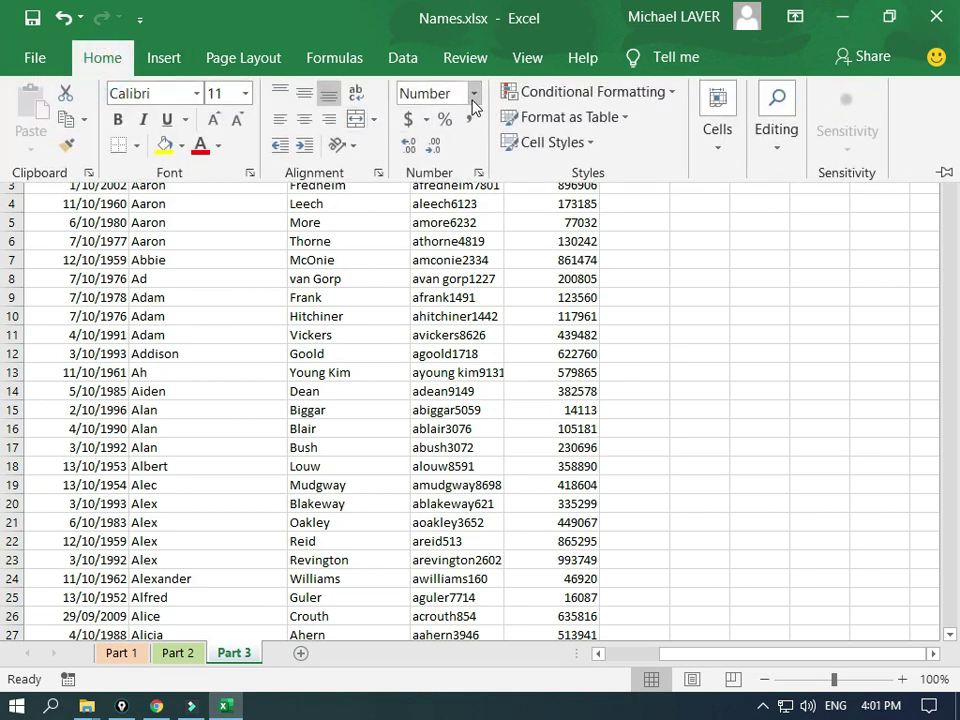
left_click(473, 92)
left_click(414, 130)
left_click(636, 221)
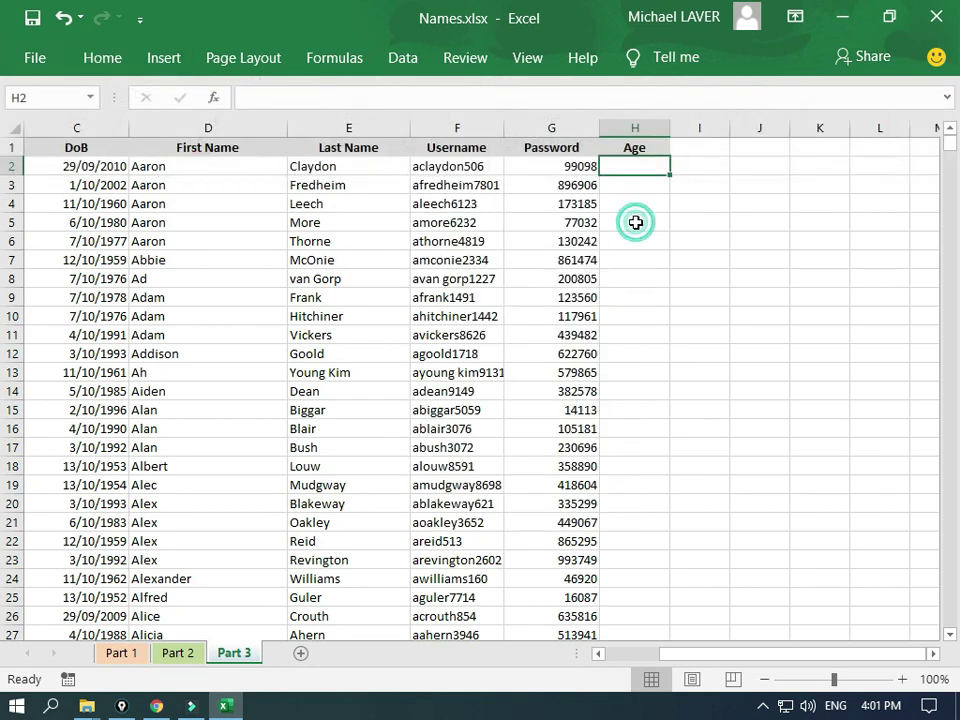
Step: Enter the formula =TODAY()-C2 in H2 to calculate the first person's age in days
left_click(643, 167)
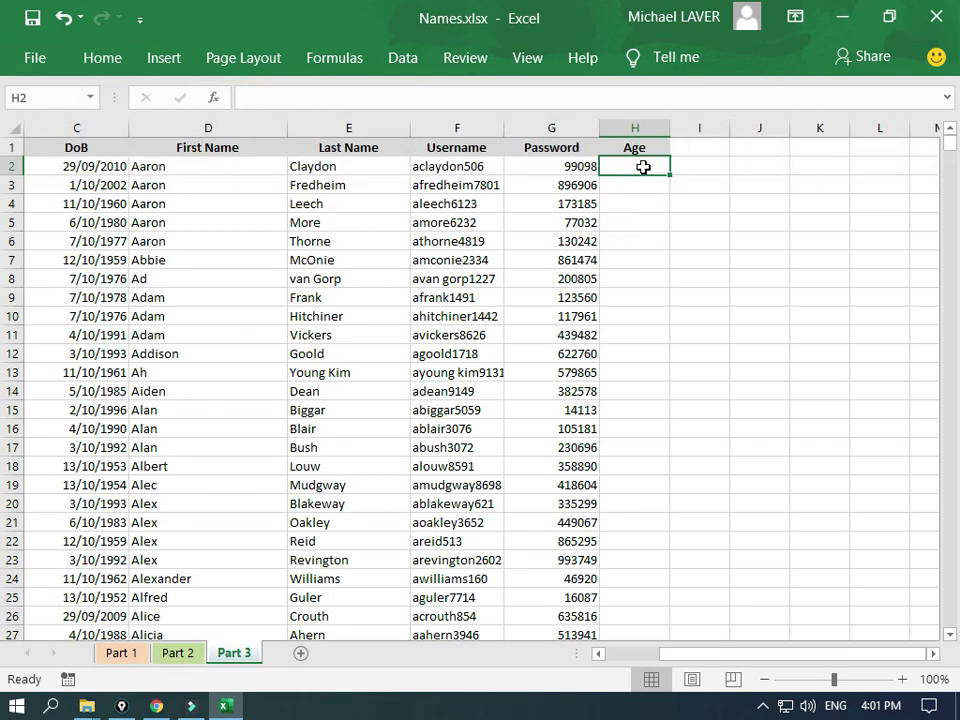
type("=")
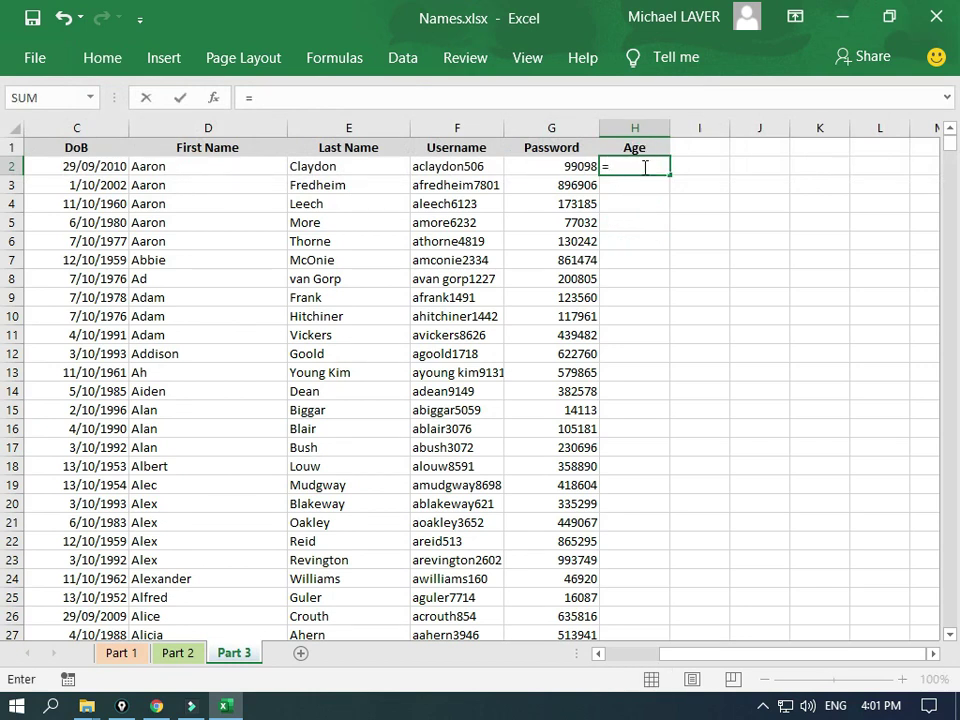
type("tod")
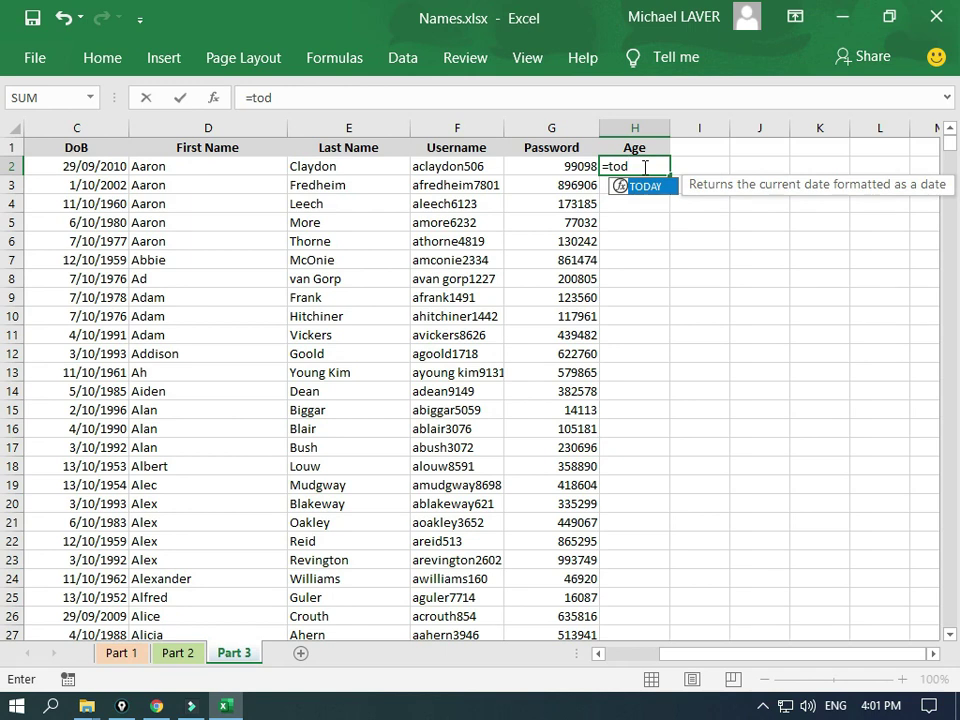
type("ay()-")
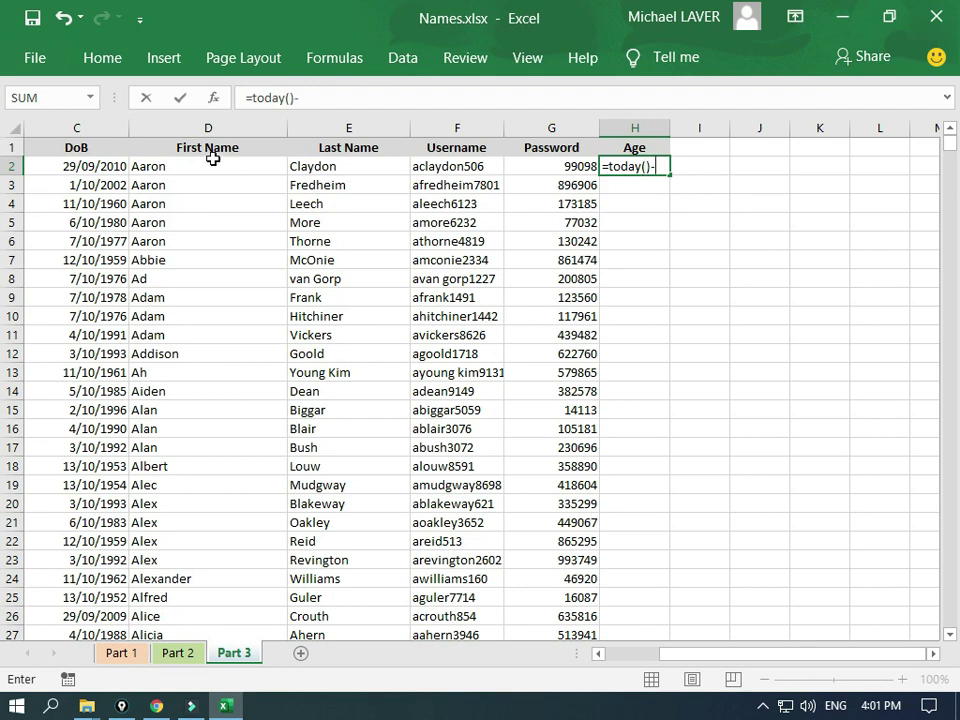
left_click(76, 167)
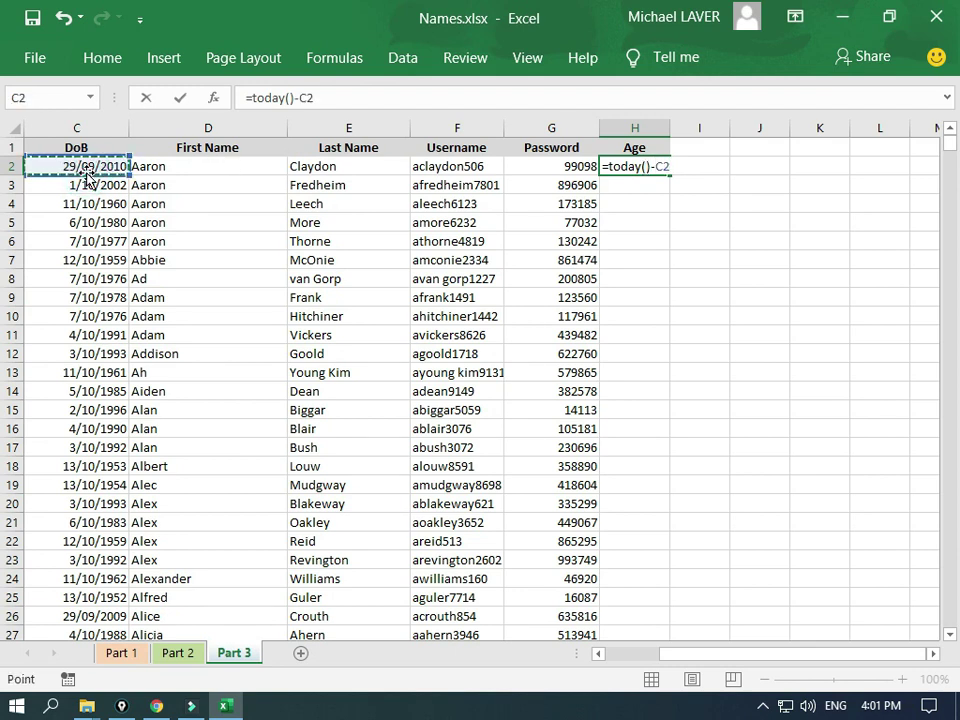
key("Return")
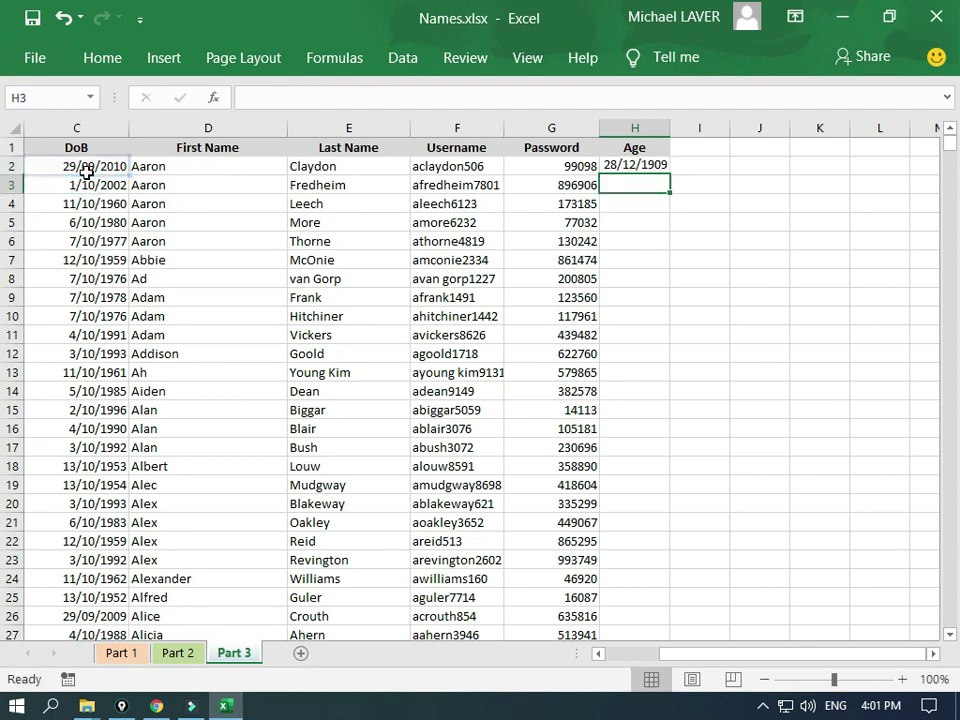
Step: Apply the Number format to the TODAY formula's result in H2
left_click(615, 165)
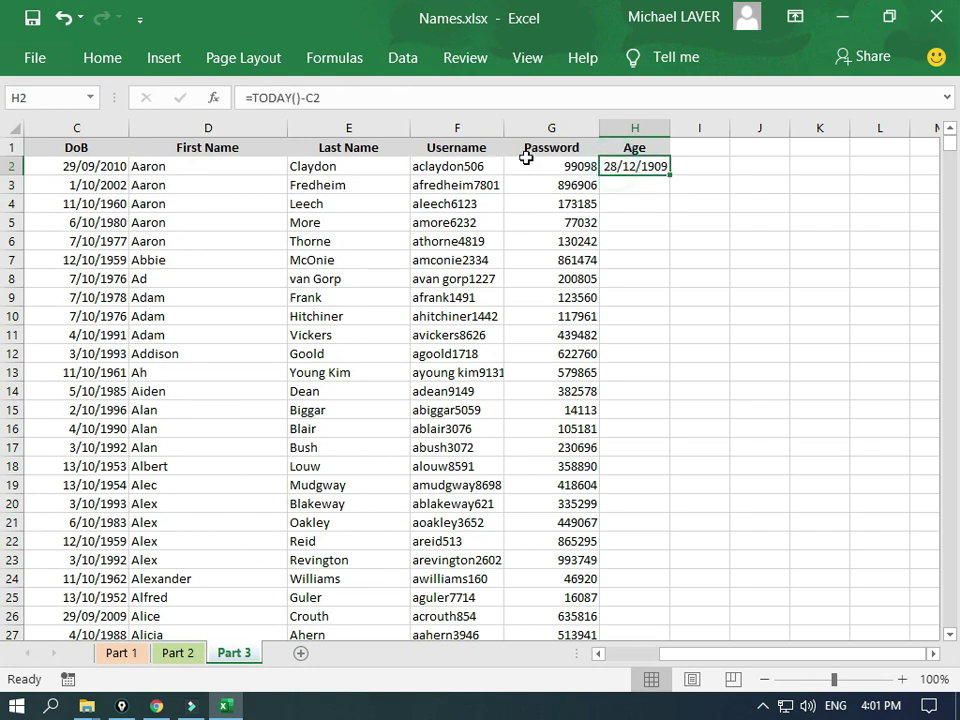
left_click(97, 60)
left_click(480, 95)
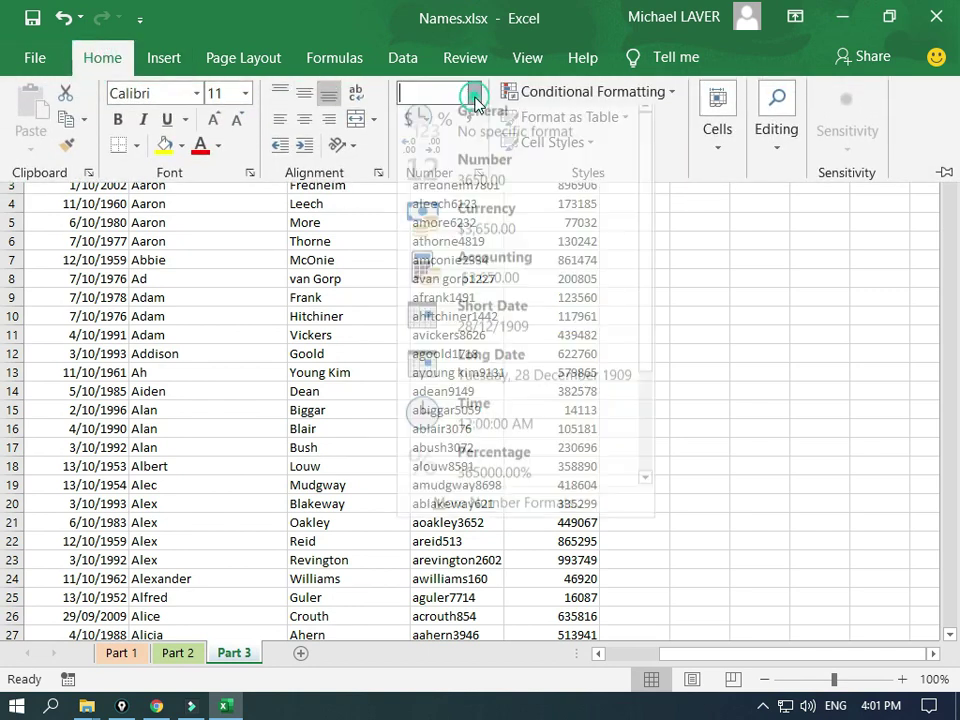
left_click(470, 182)
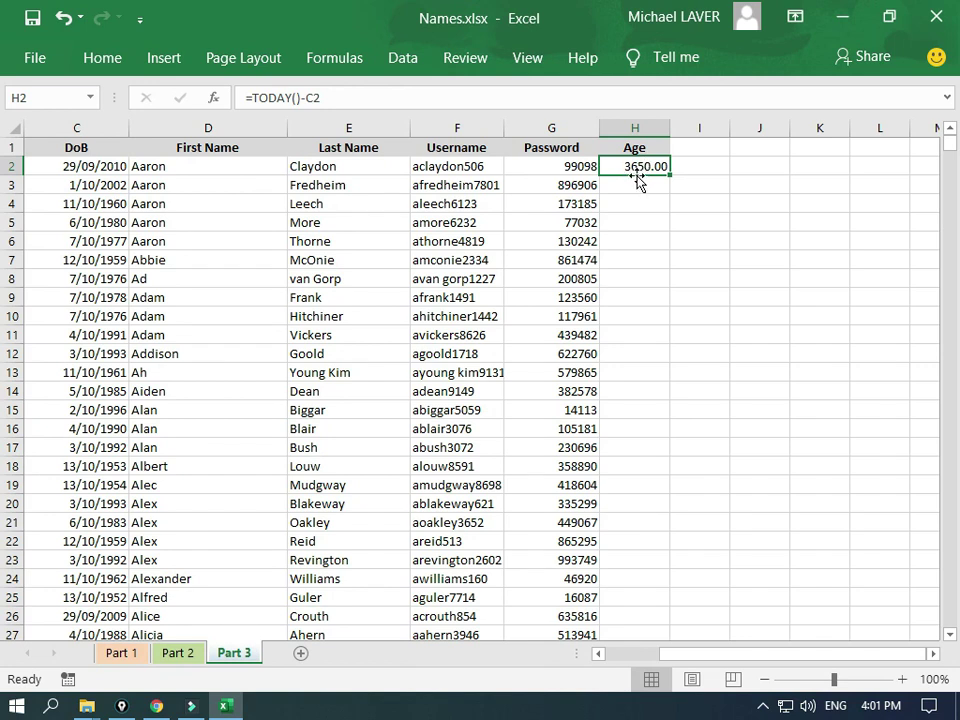
Step: Enter the formula =H2/365 in I2 to convert the days into years
left_click(708, 165)
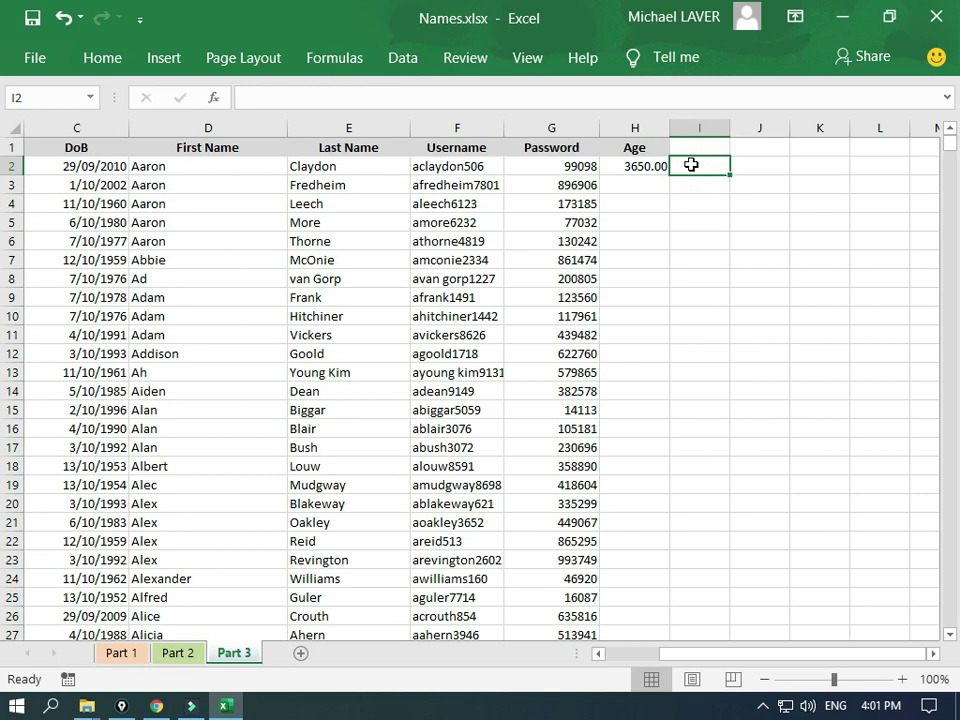
type("=")
left_click(632, 166)
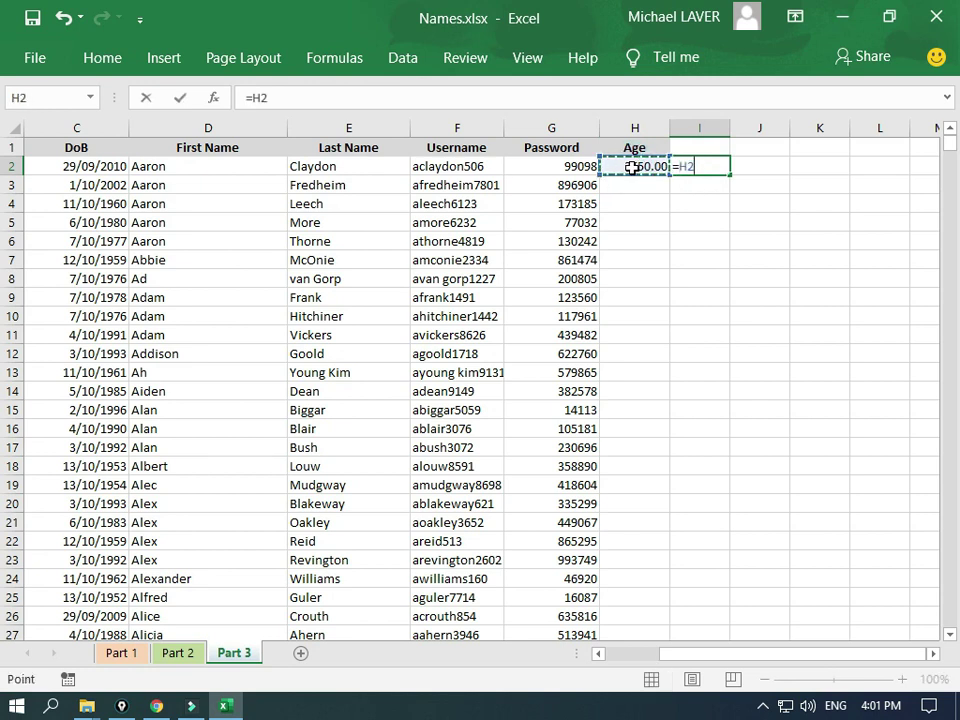
type("/36")
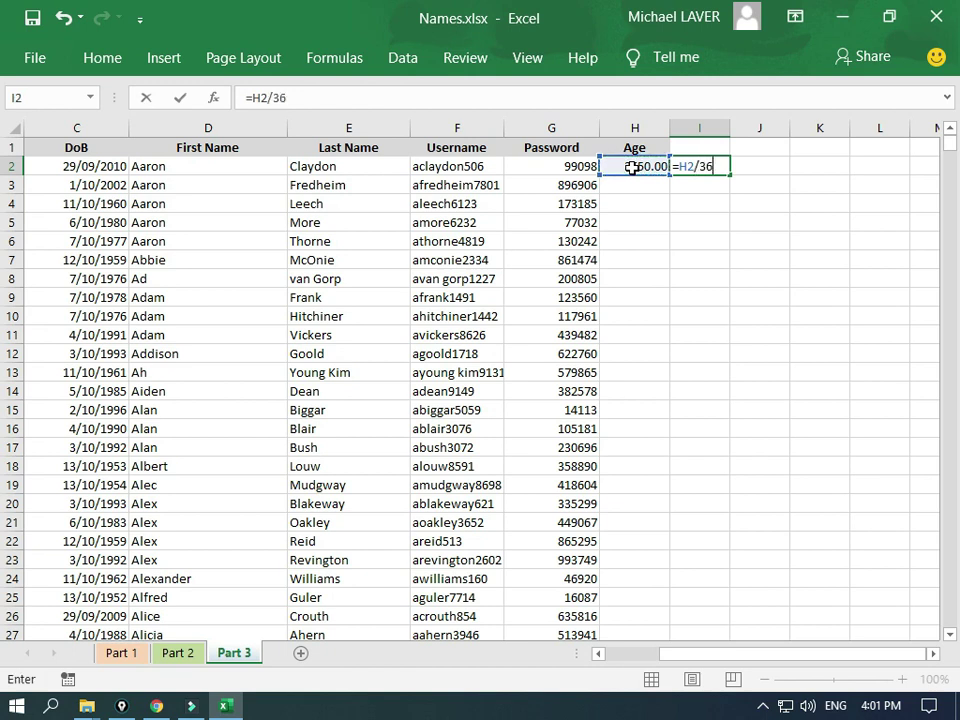
type("5")
key("Return")
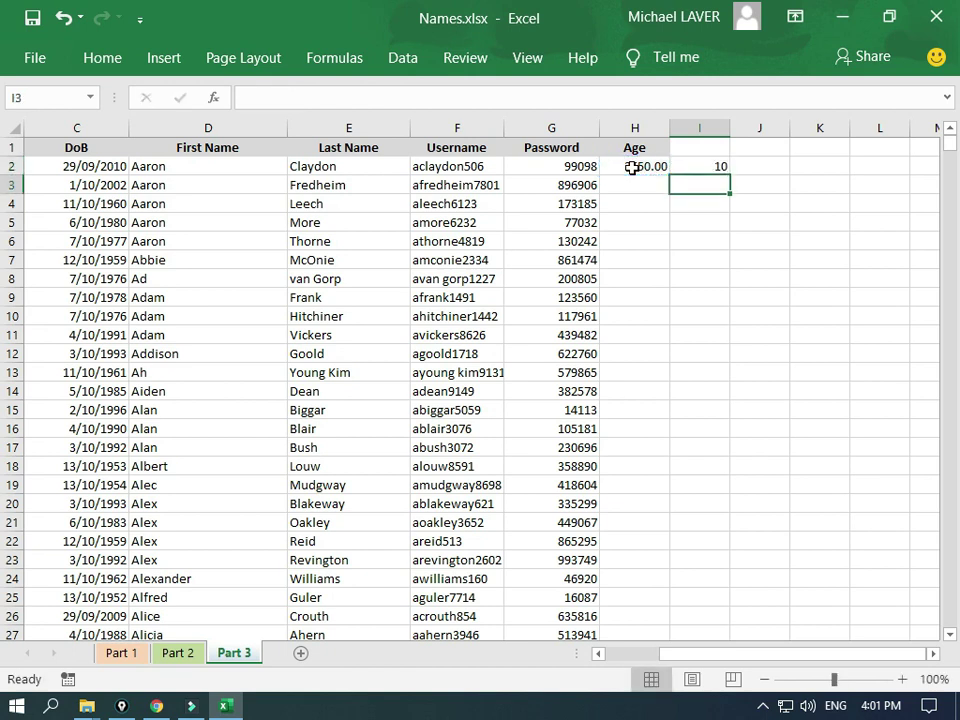
Step: Review the 365 divisor in I2's formula, and select the range H2:I3
left_click(689, 168)
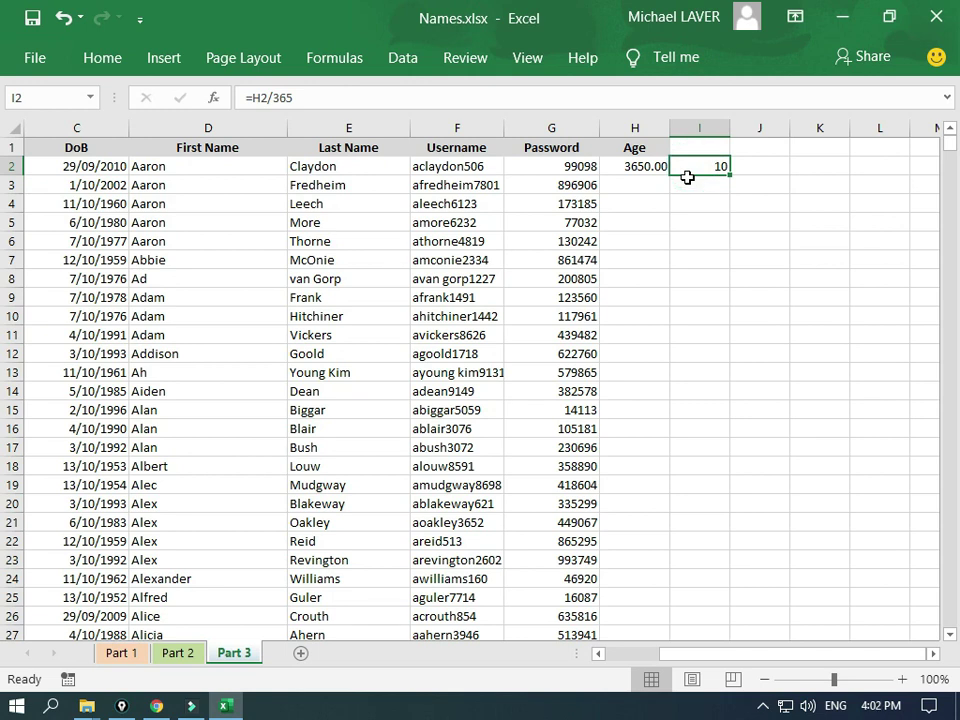
double_click(283, 98)
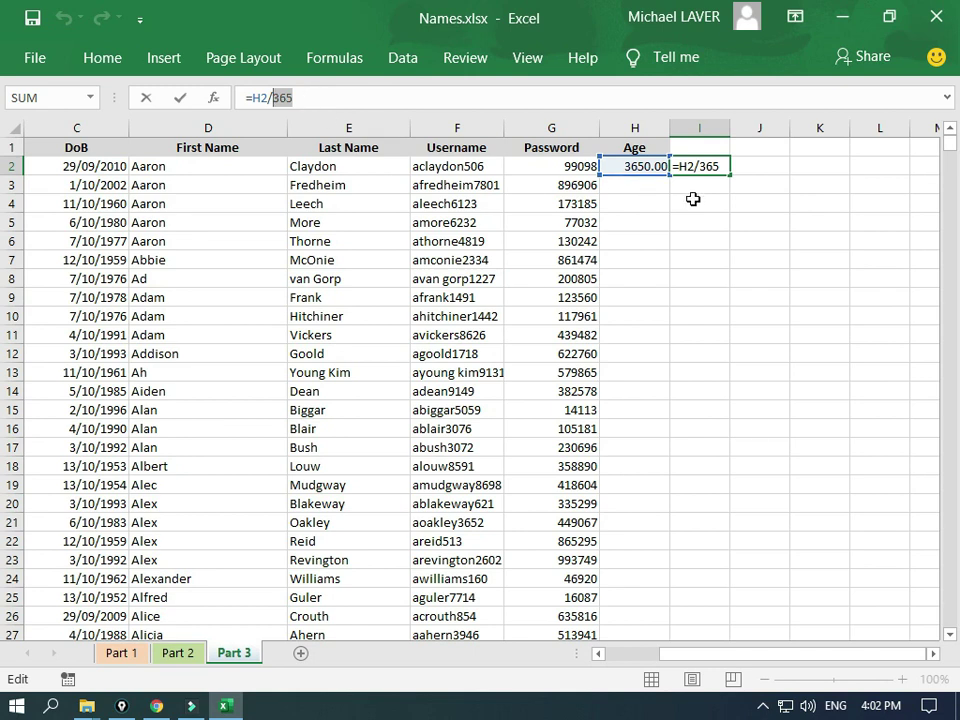
left_click_drag(705, 186, 643, 167)
key("Return")
key("ctrl+z")
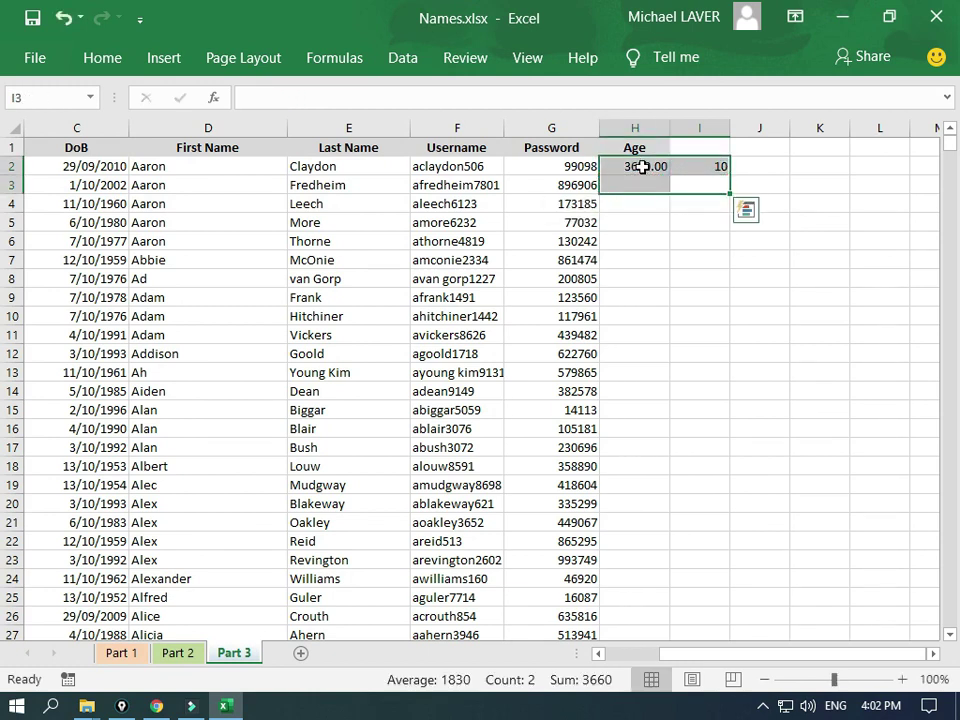
Step: Clear the trial formulas in H2:I3 and enter =DATEDIF(C2,TODAY(),"Y") in H2
key("Delete")
left_click(648, 167)
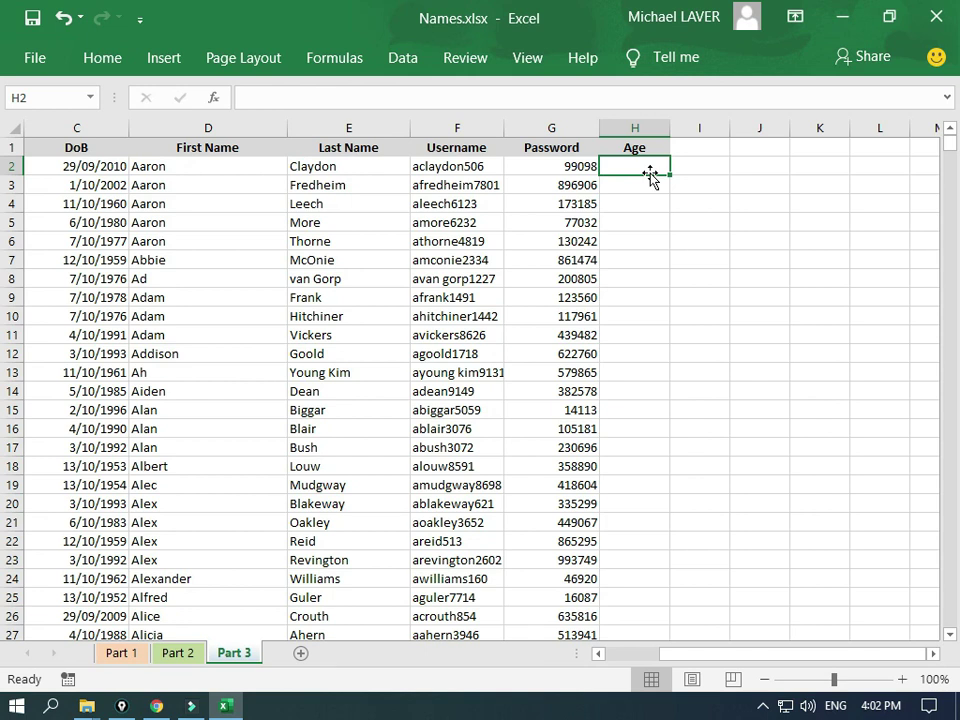
type("=da")
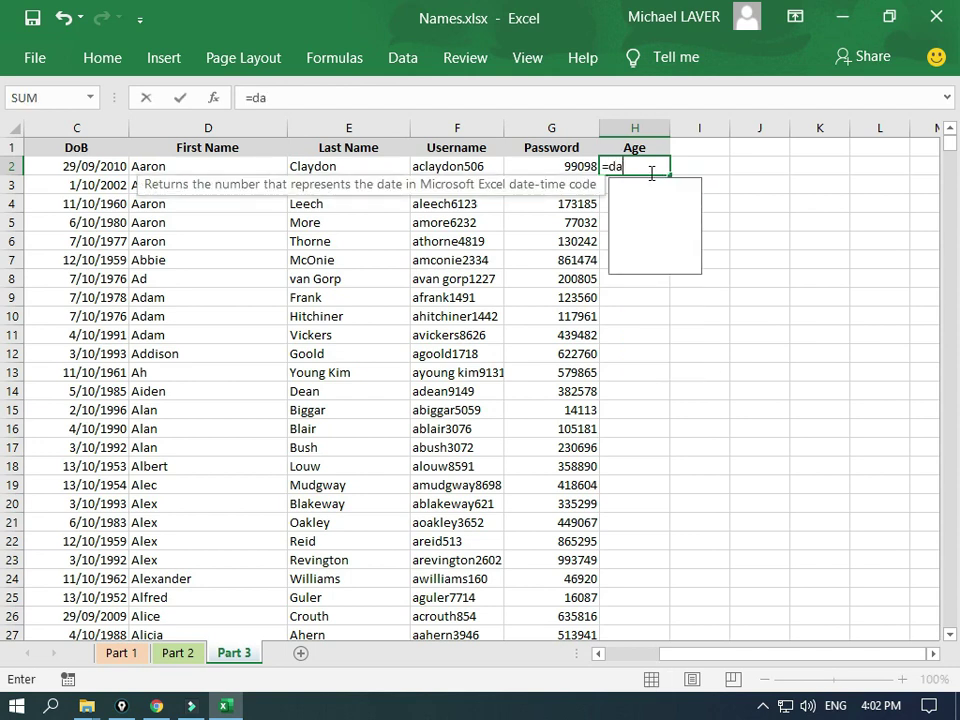
type("tedif")
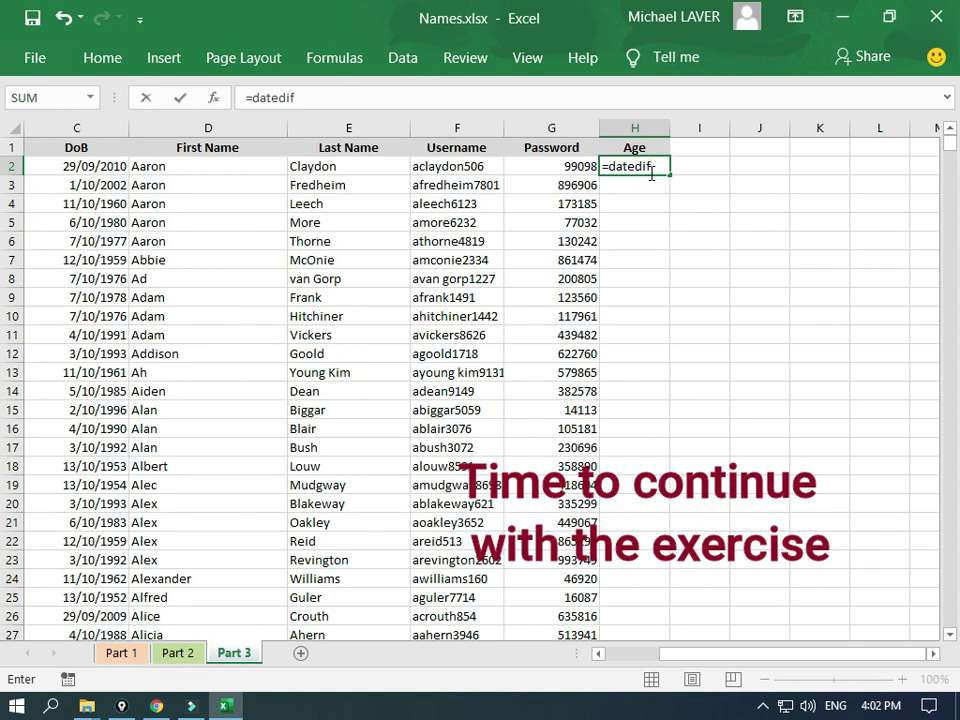
type("(")
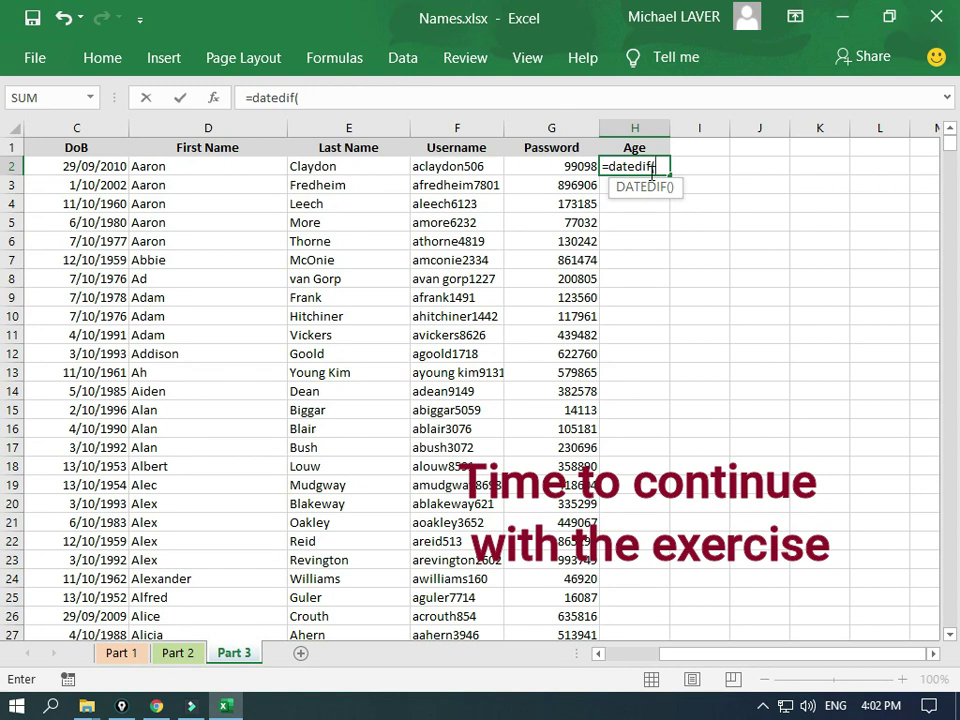
left_click(84, 166)
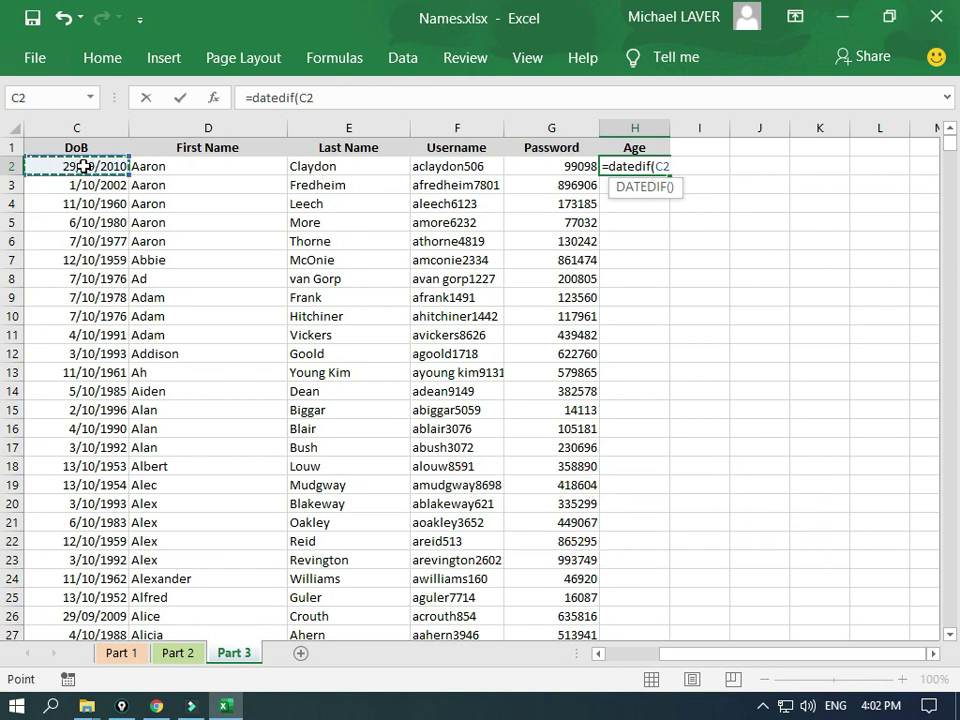
type(",")
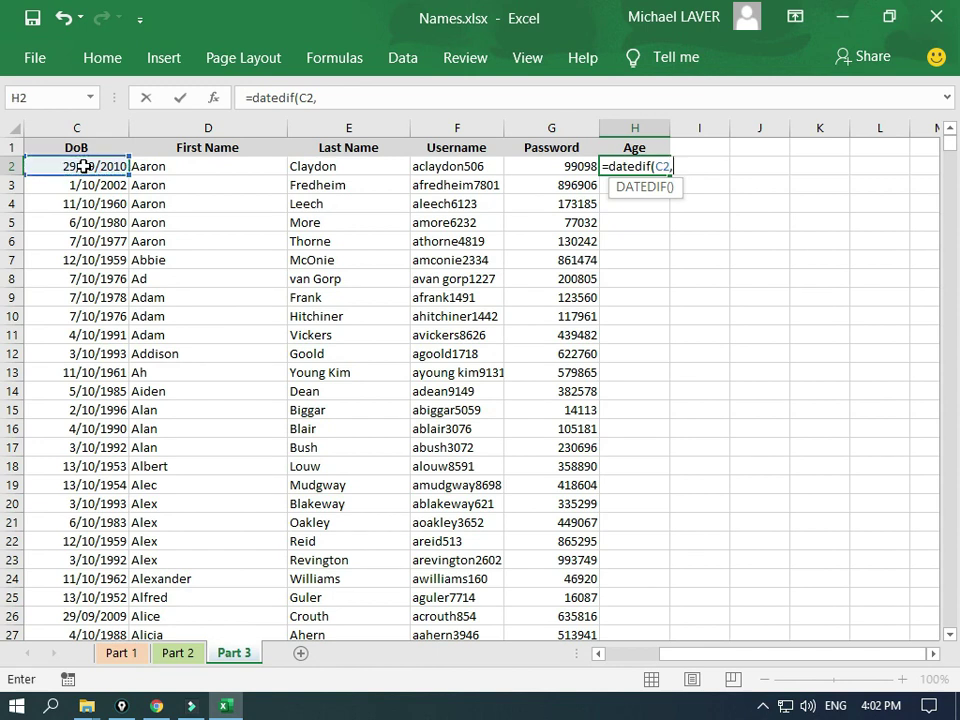
type("today")
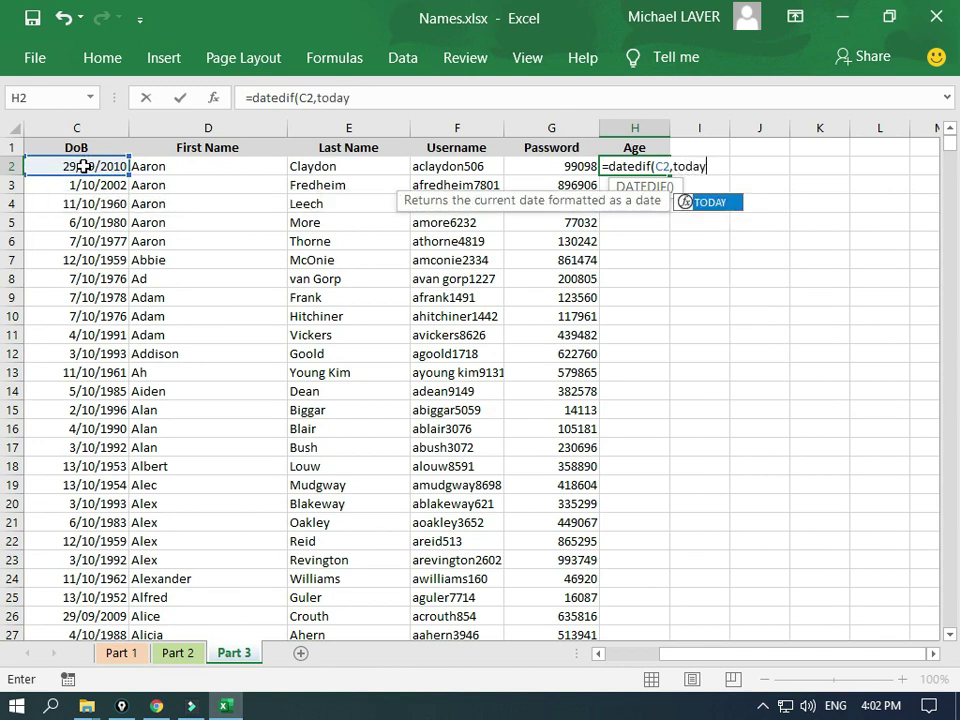
type("()")
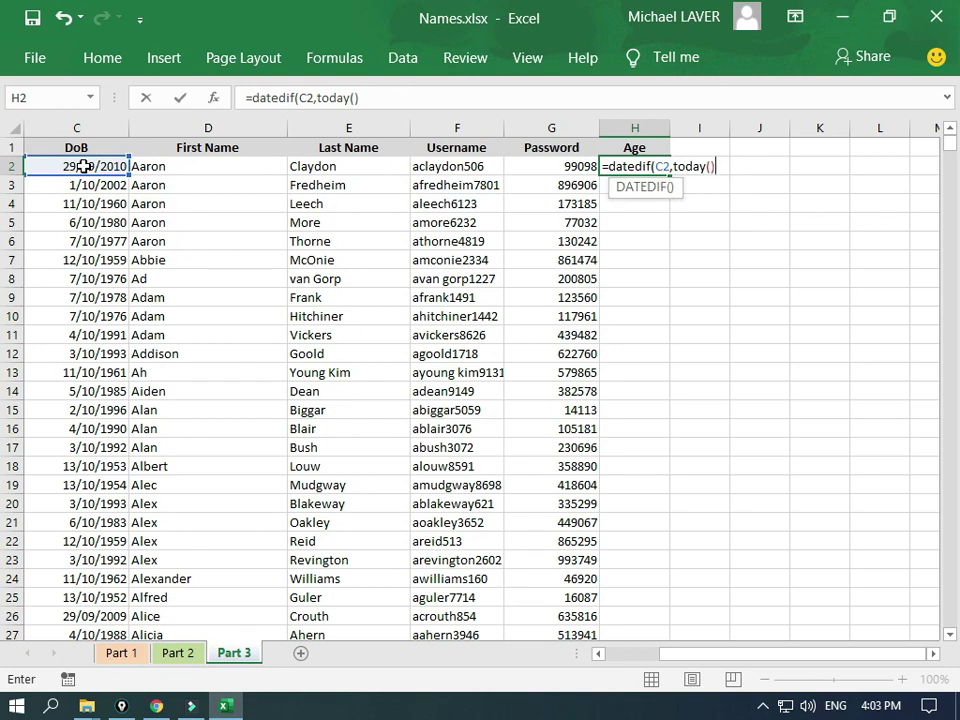
type(",\"Y\")")
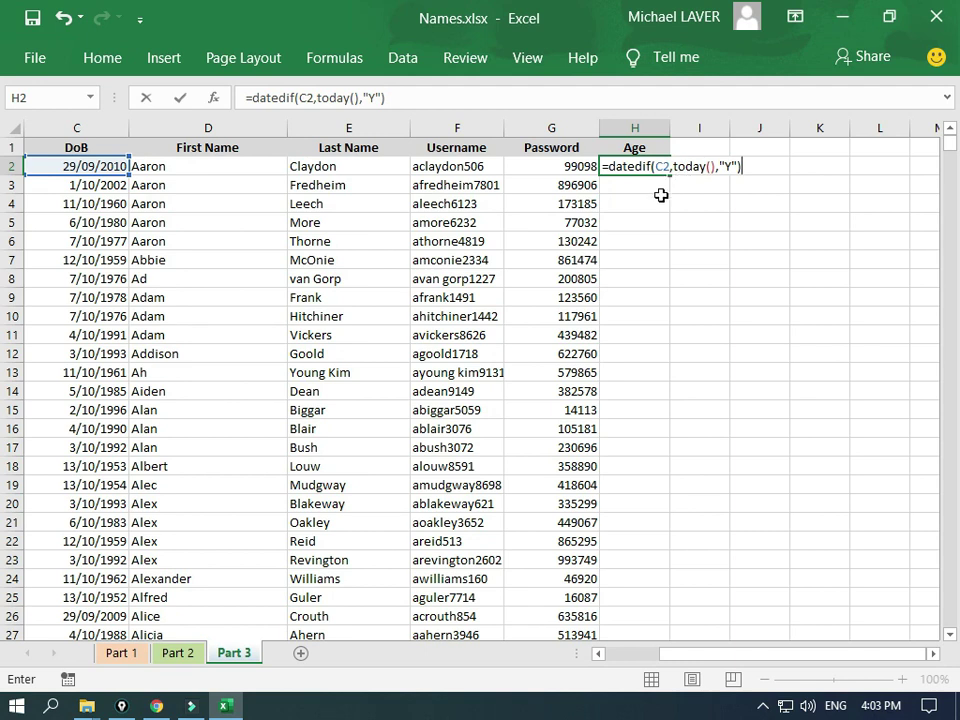
key("Return")
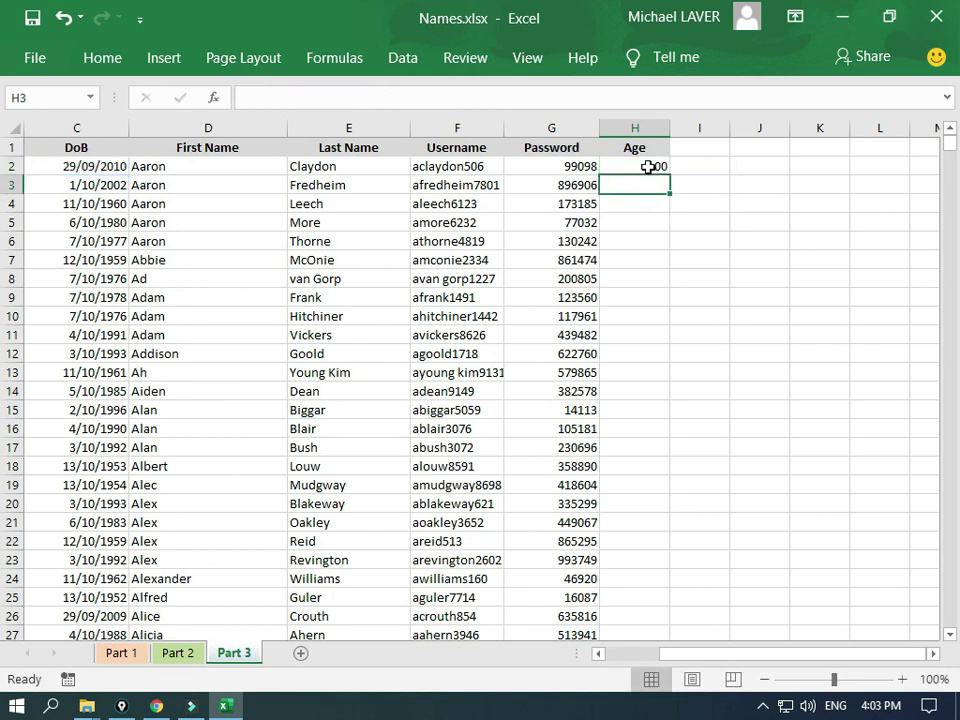
Step: Format H2's age with no decimal places and fill its formula down the whole Age column
left_click(648, 167)
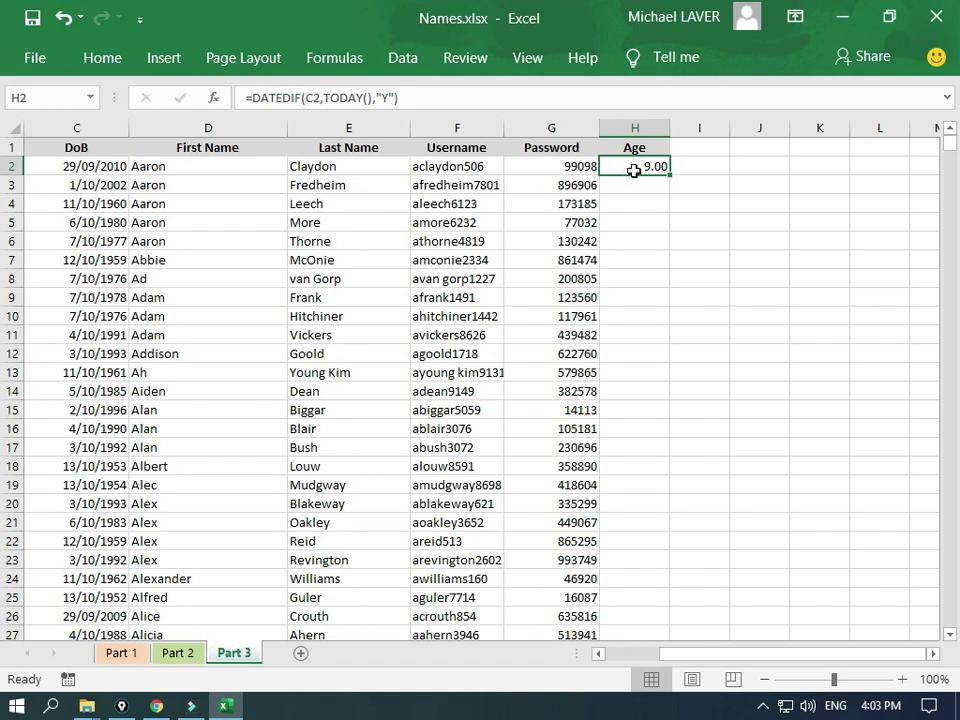
left_click(101, 58)
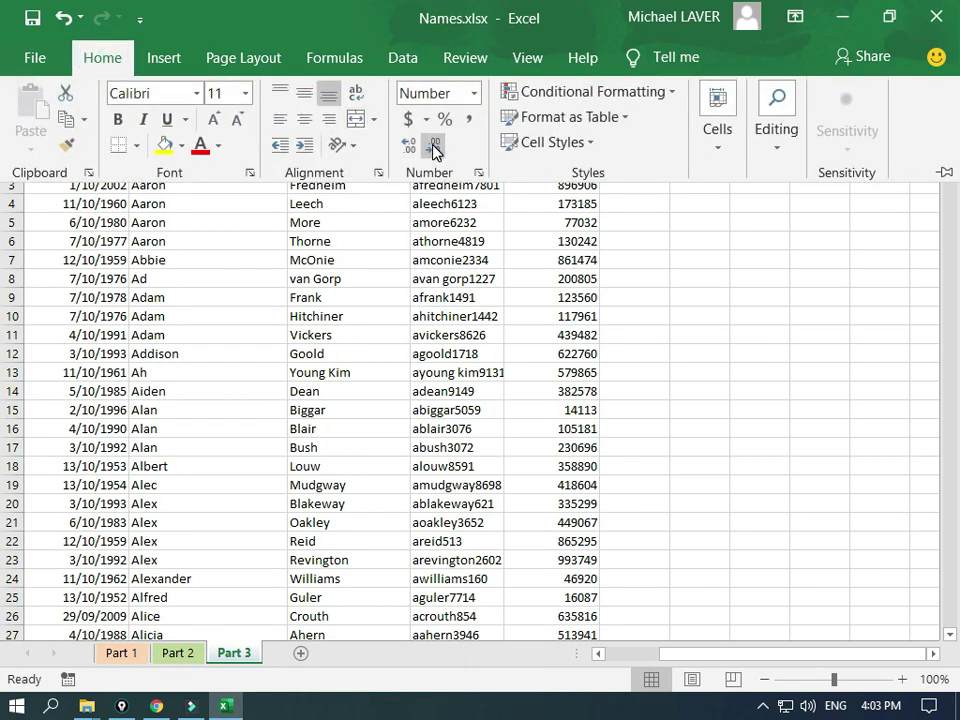
left_click(432, 147)
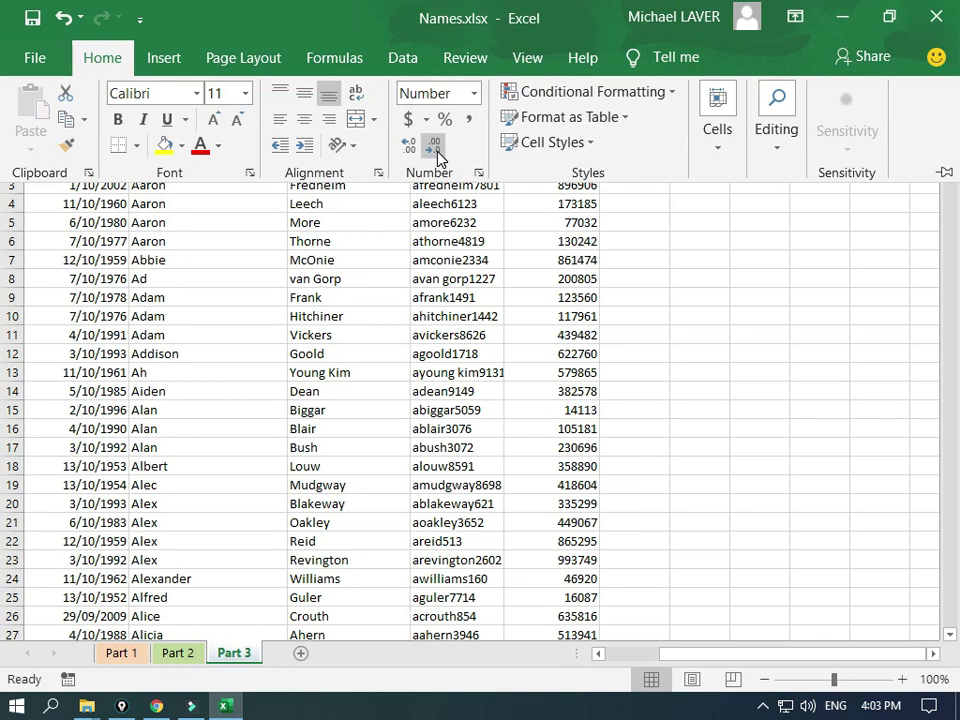
left_click(681, 244)
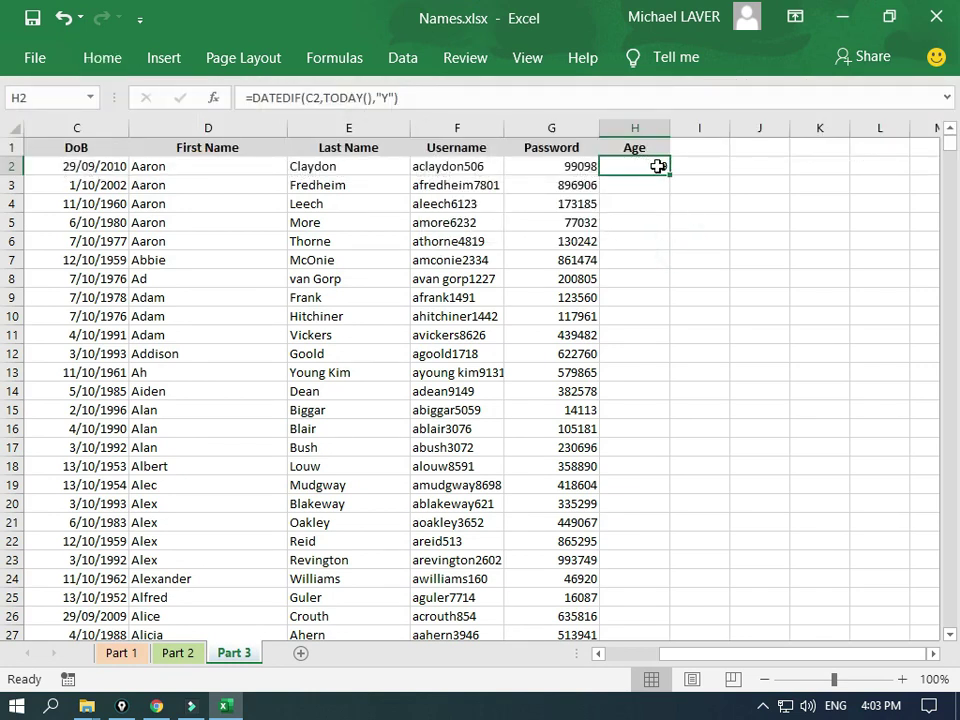
left_click_drag(670, 176, 666, 404)
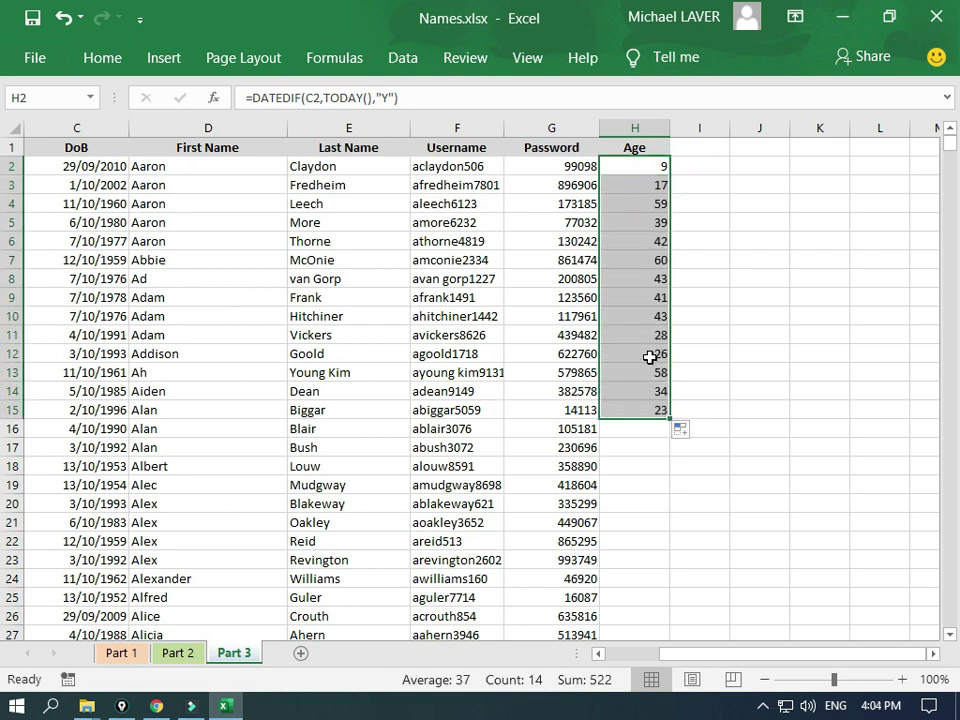
double_click(669, 420)
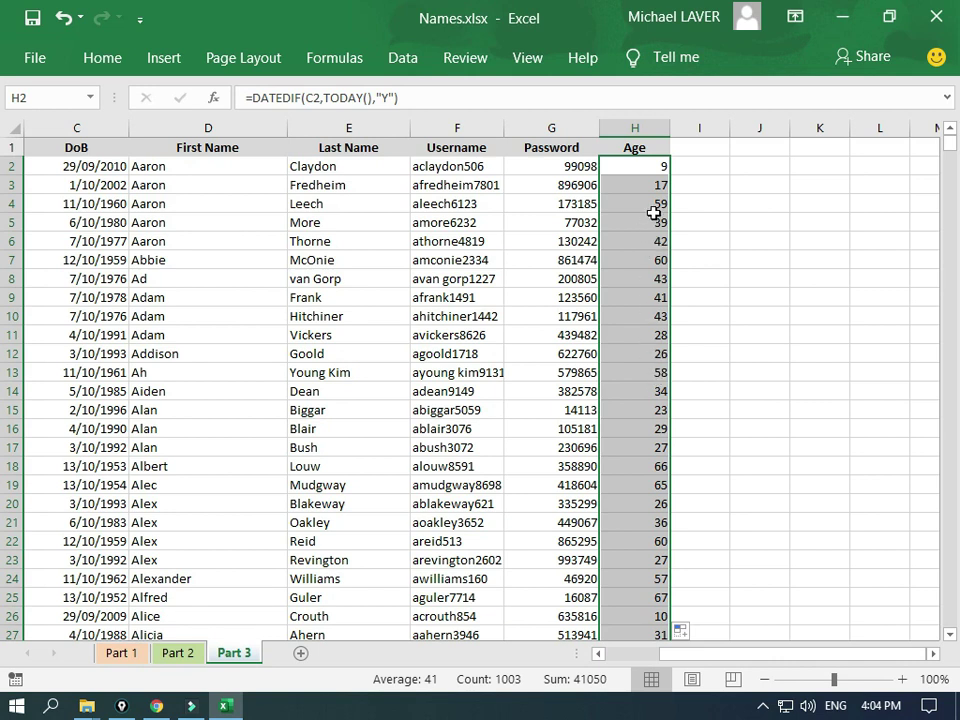
Step: Add the header Grade in I1 and widen column I slightly
left_click(690, 148)
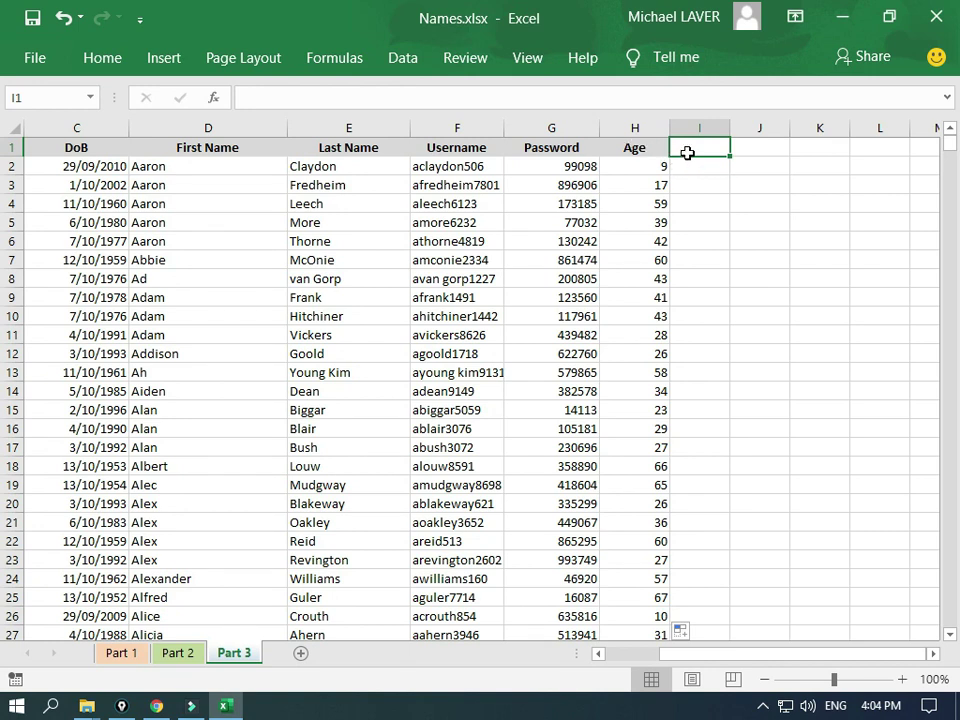
type("Grad")
type("e")
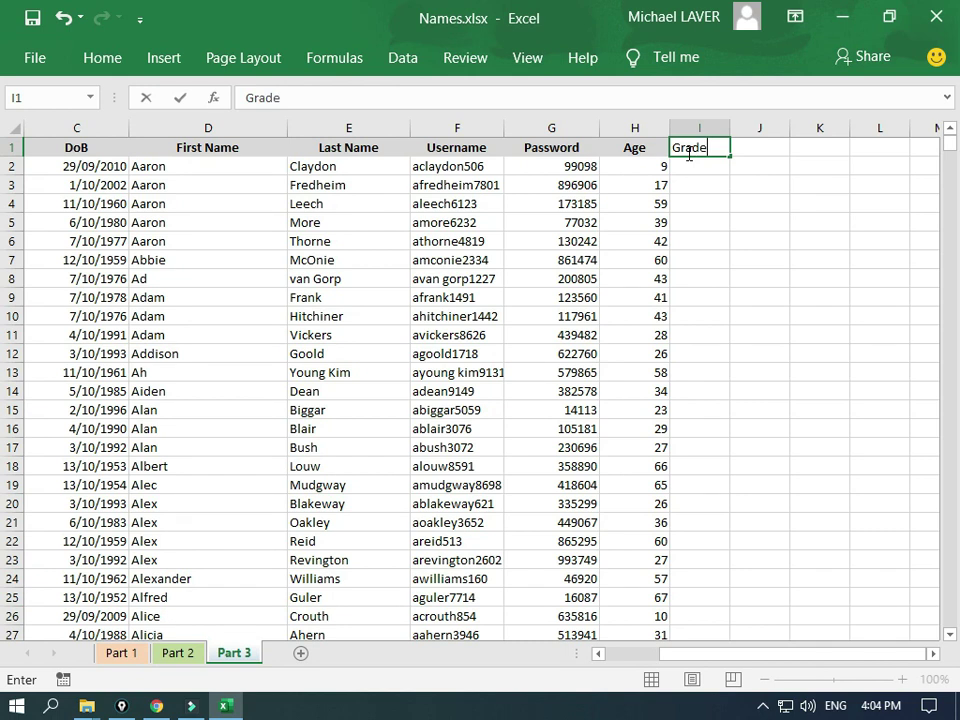
left_click(692, 176)
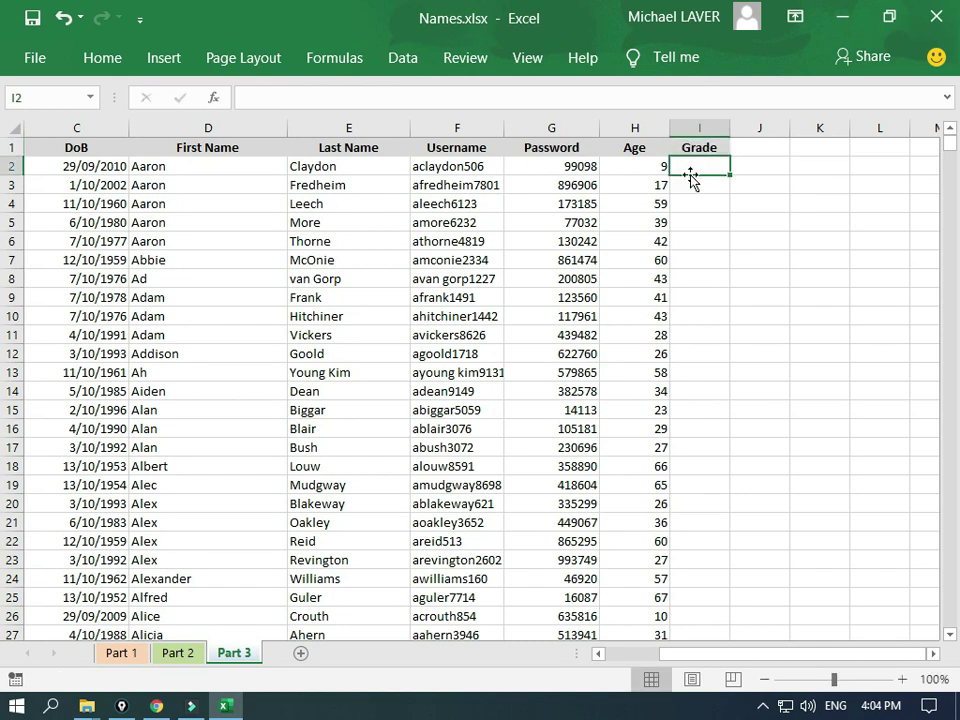
left_click_drag(730, 129, 743, 131)
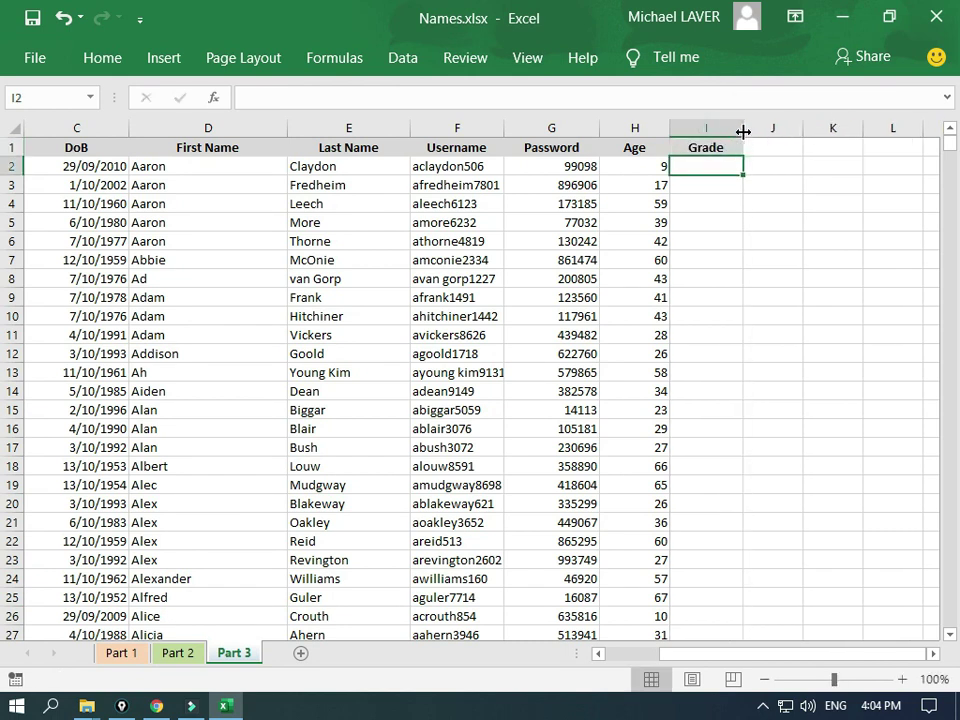
Step: Begin an IF formula in I2 that returns "Junior" when the age in H2 is less than 18
left_click(721, 165)
type("=")
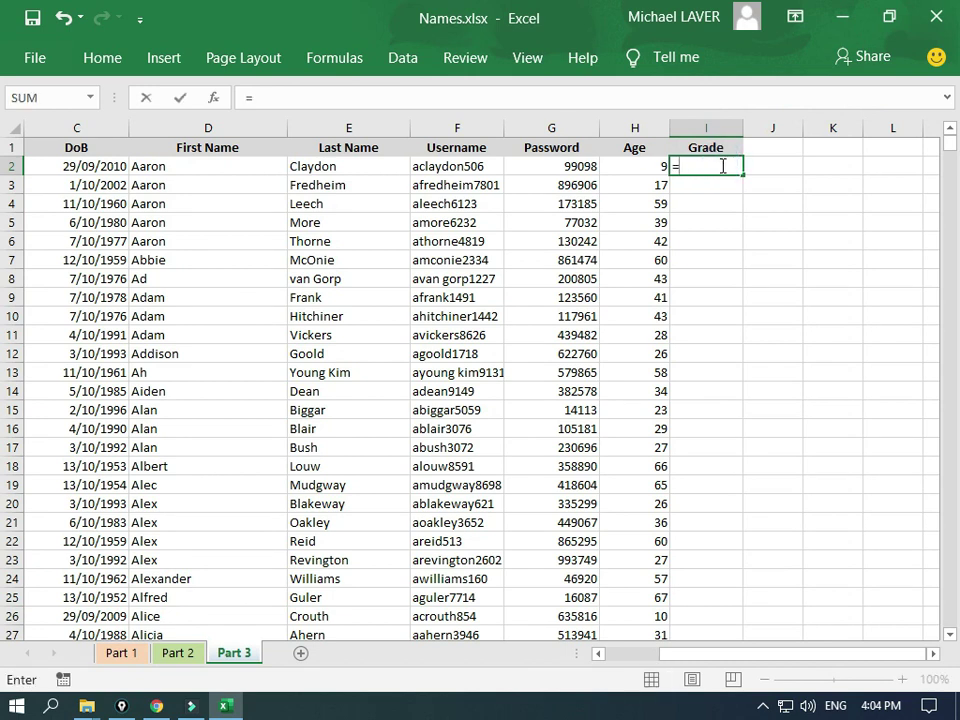
type("if")
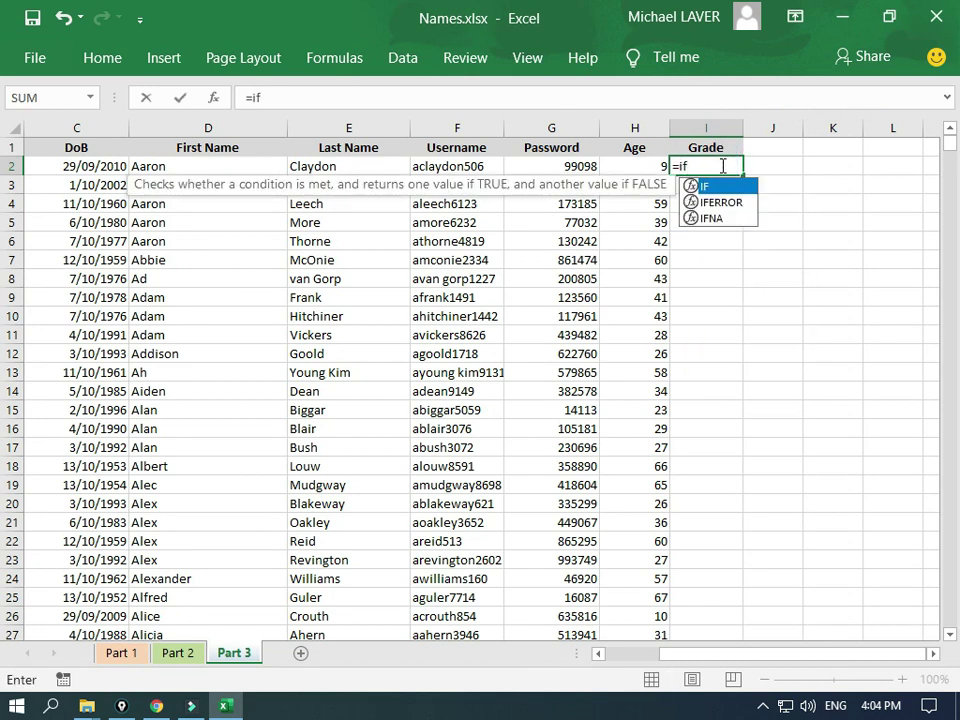
type("(")
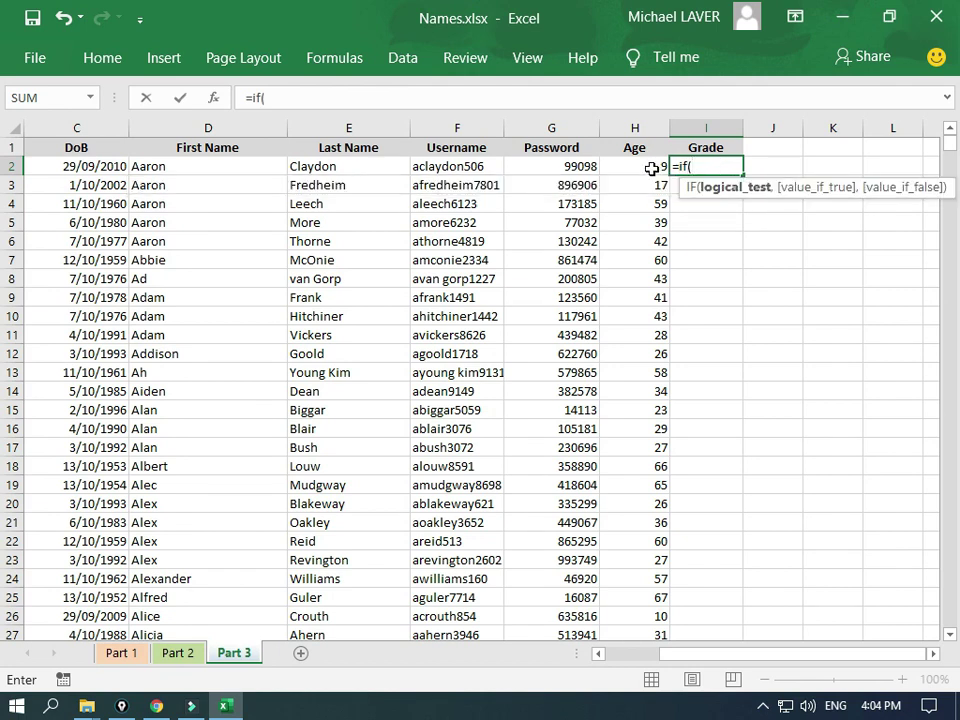
left_click(652, 169)
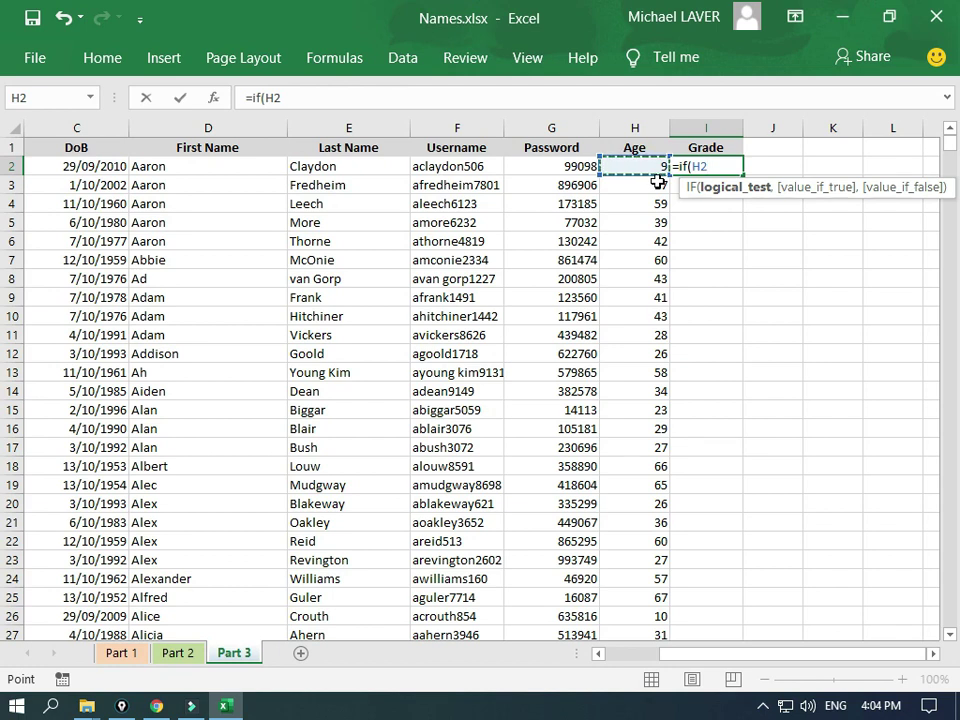
type("<19")
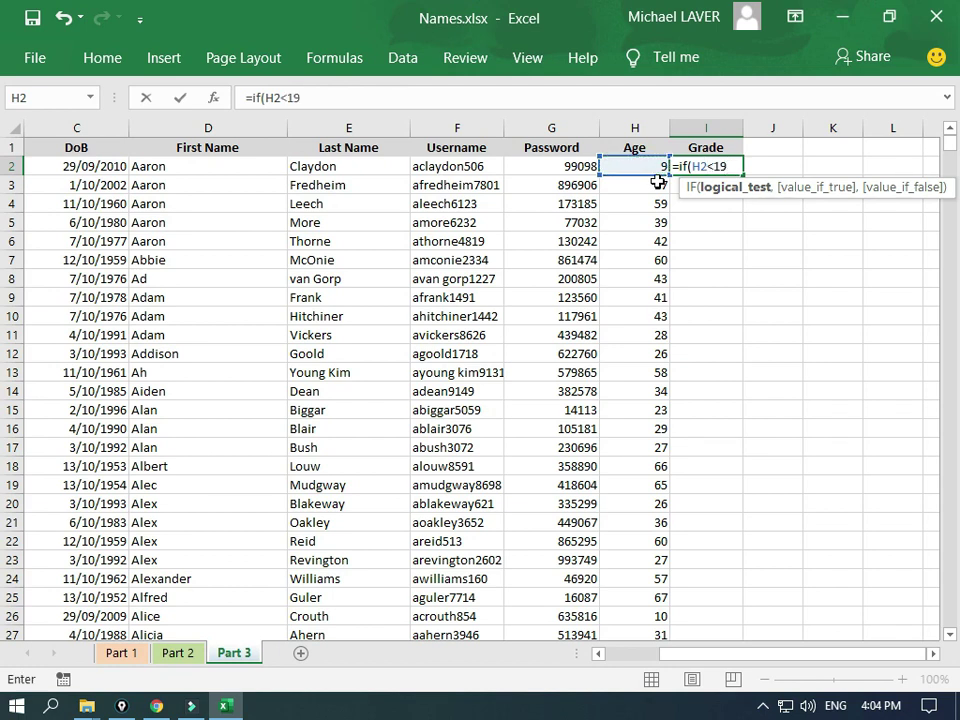
key("BackSpace")
type("8,")
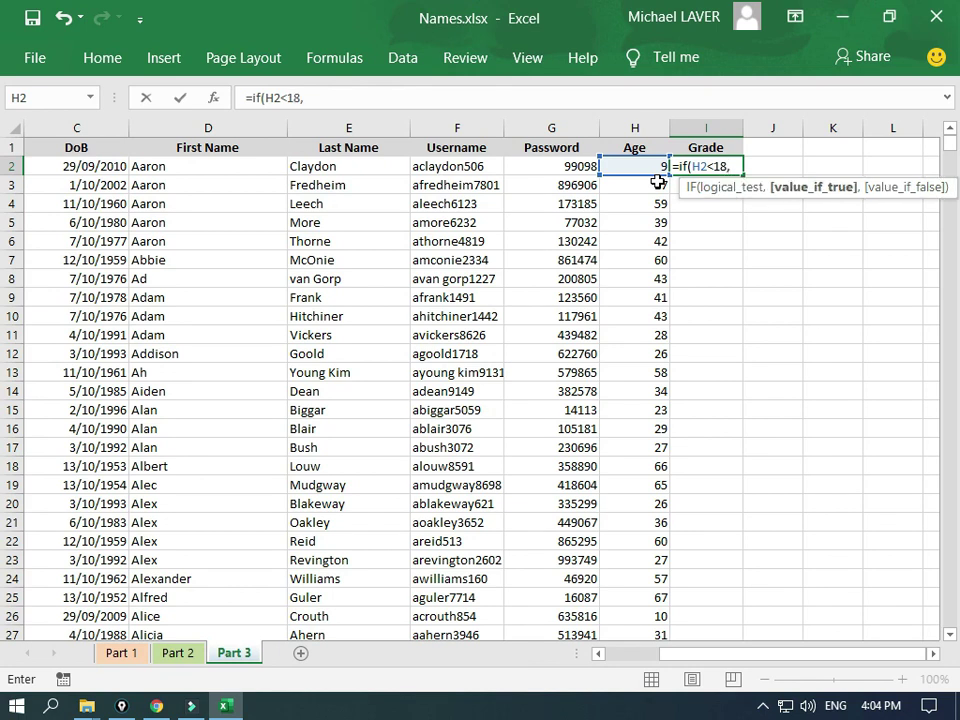
type("\"Junior\"")
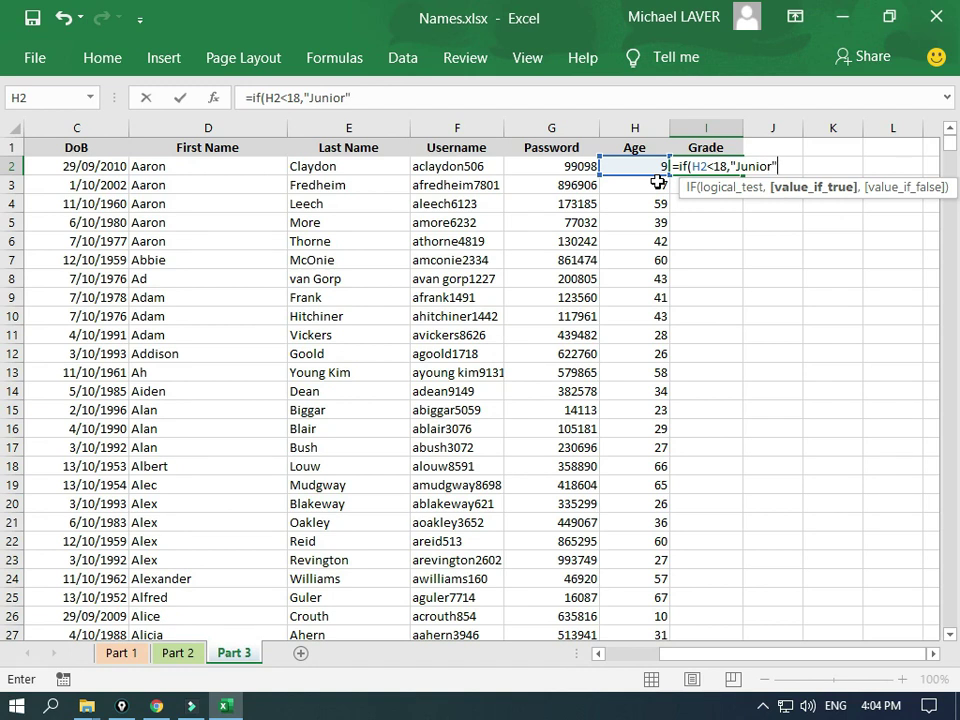
type(",")
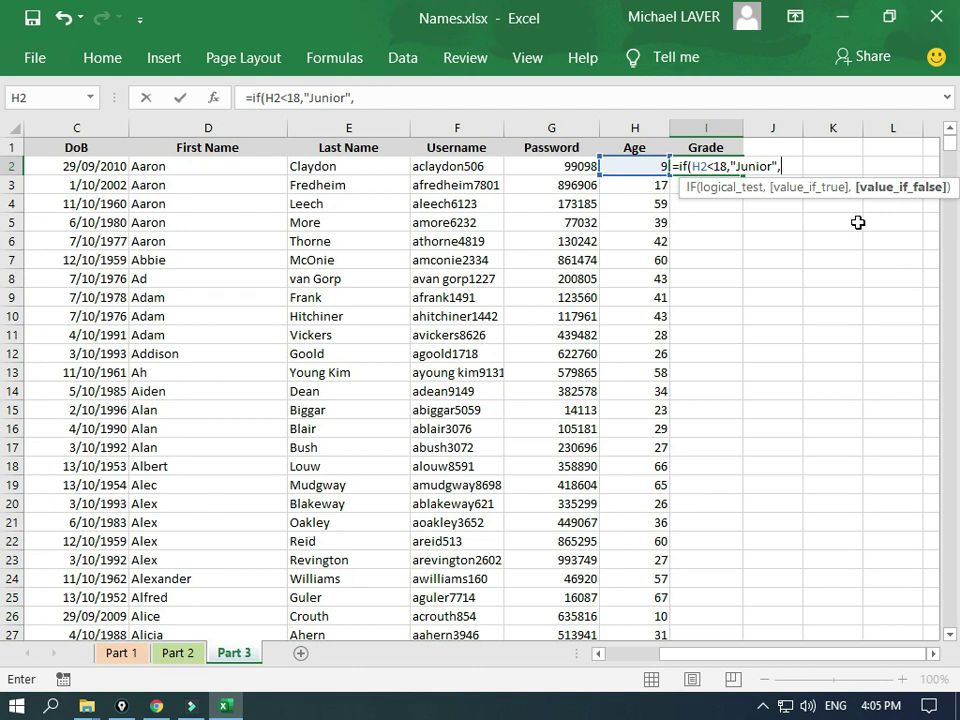
Step: Complete the formula in I2 with IF(H2<50,"Open","Senior") as the value if false, and fill it down the Grade column
type("if")
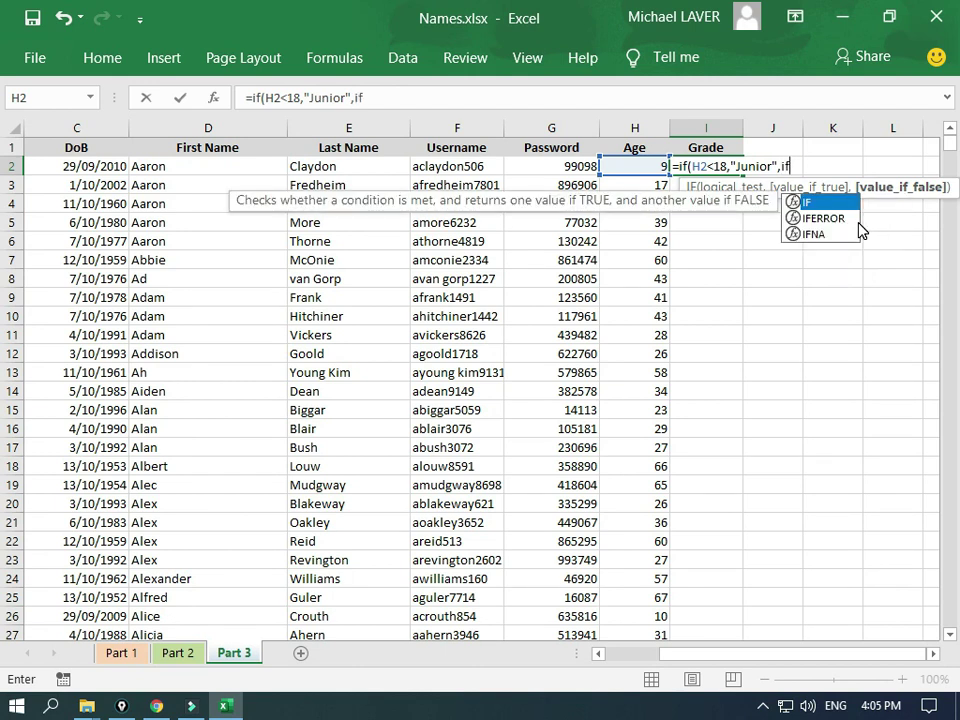
type("(")
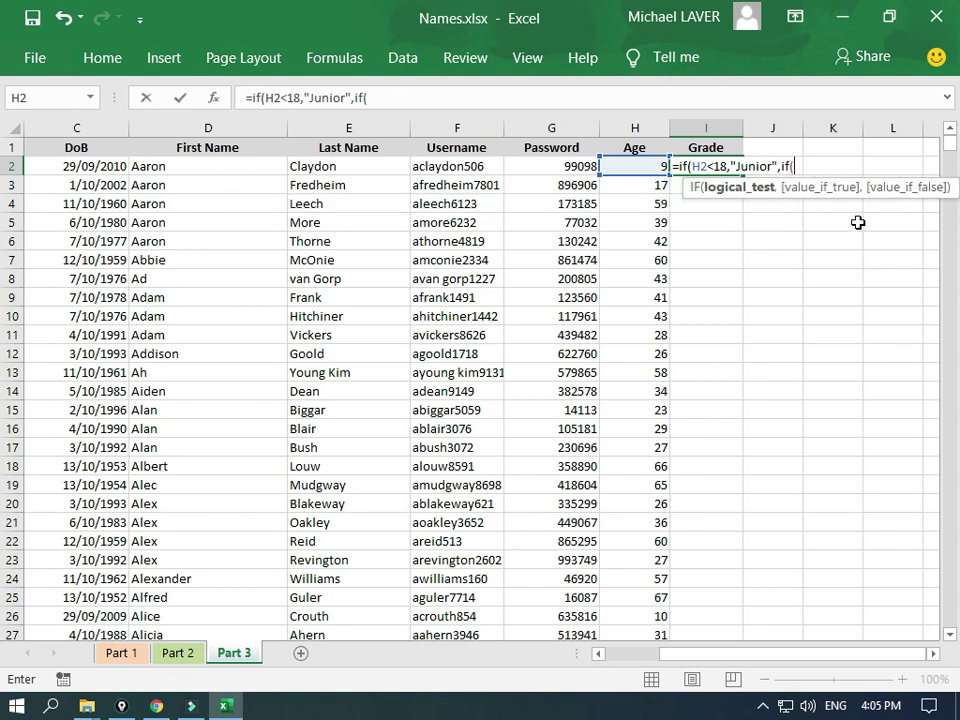
left_click(648, 167)
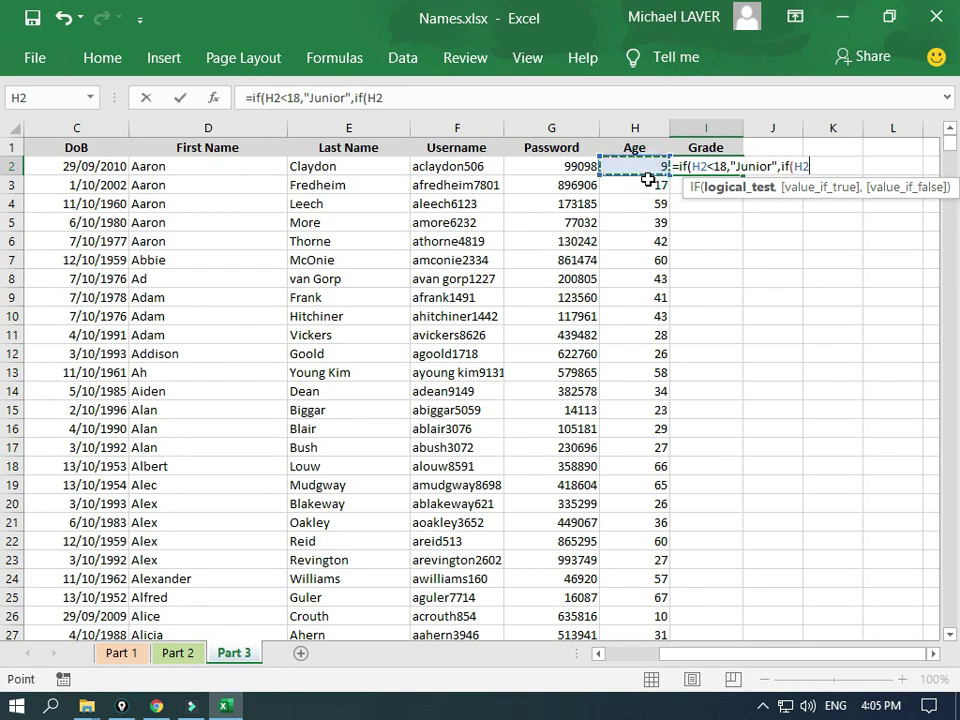
type("<50")
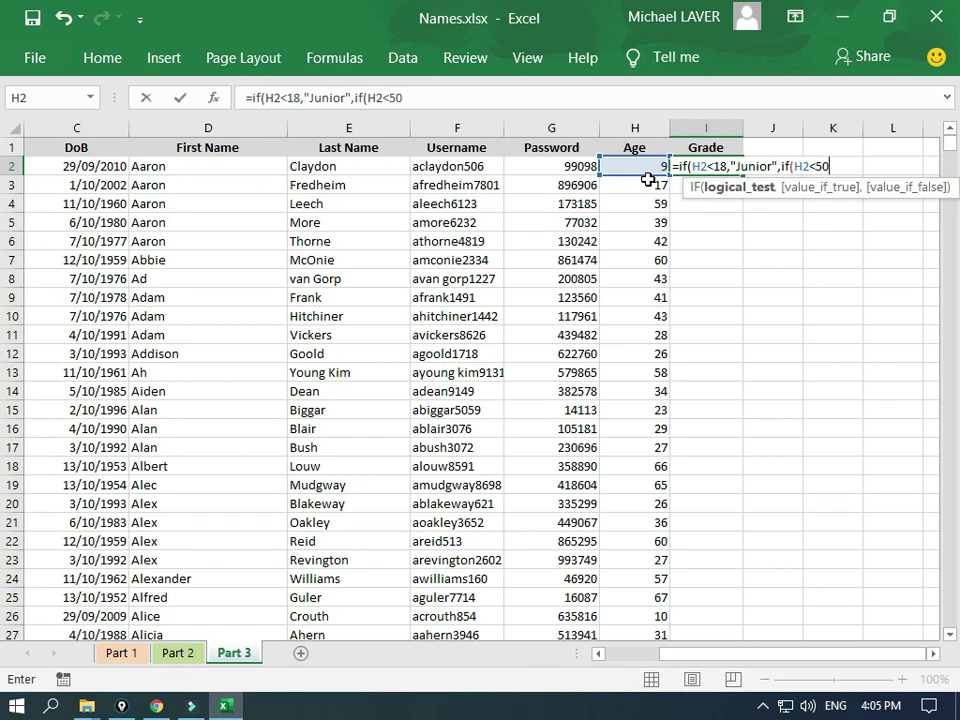
type(",")
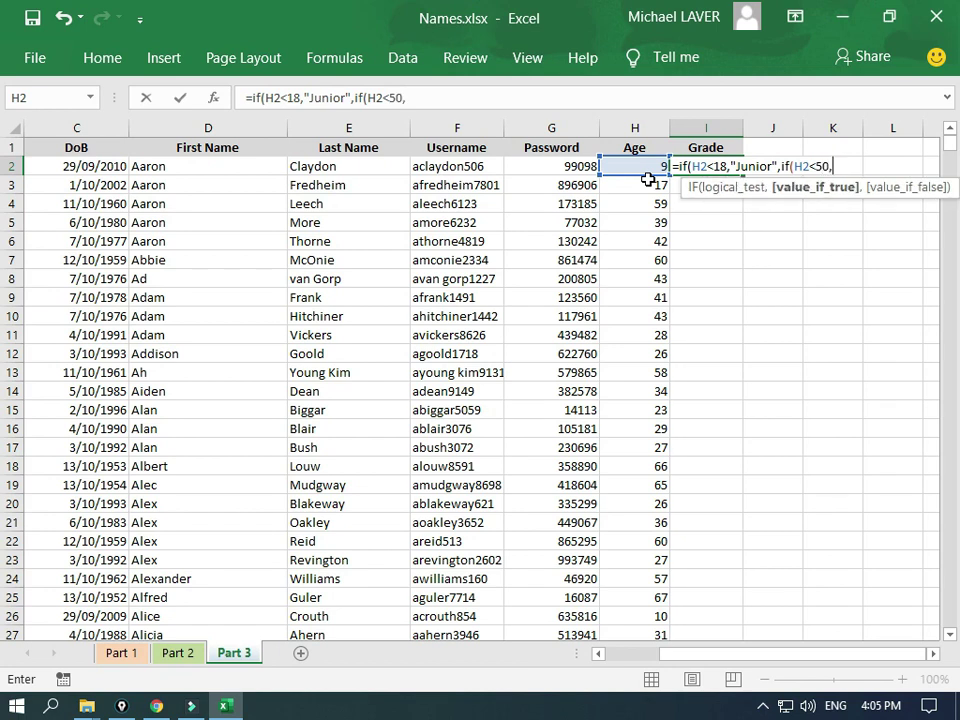
type("\"Open\",\"")
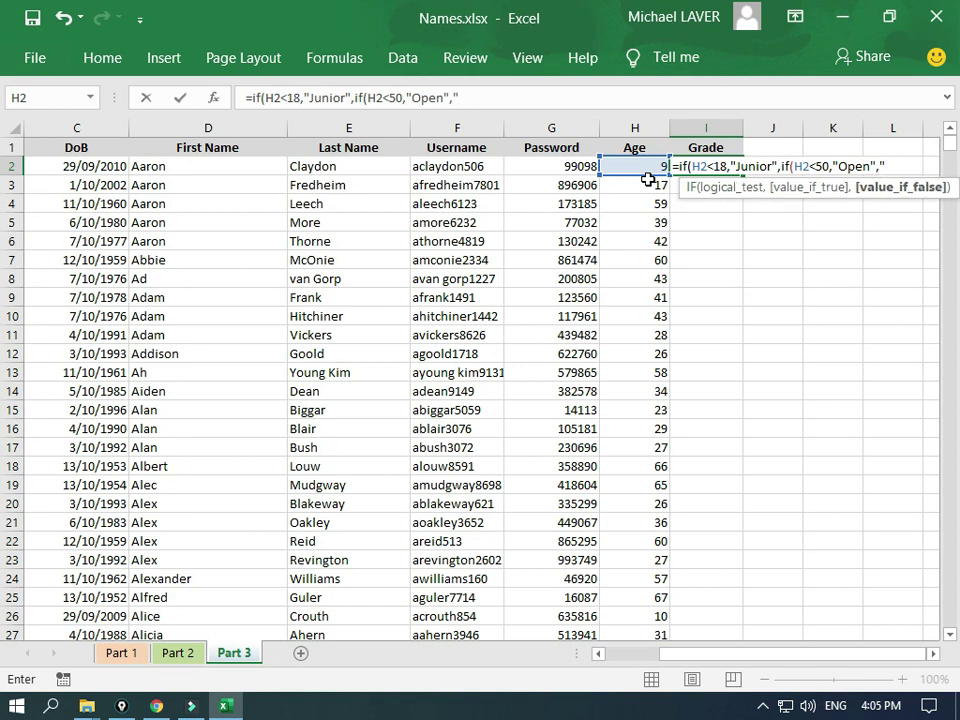
type("Senior\")")
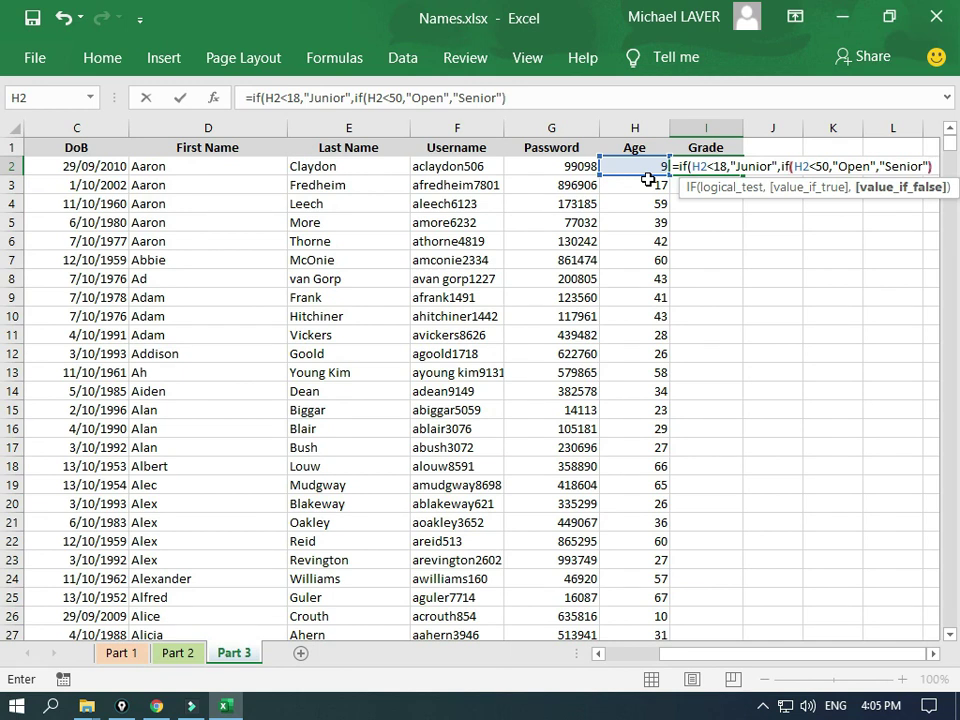
type(")")
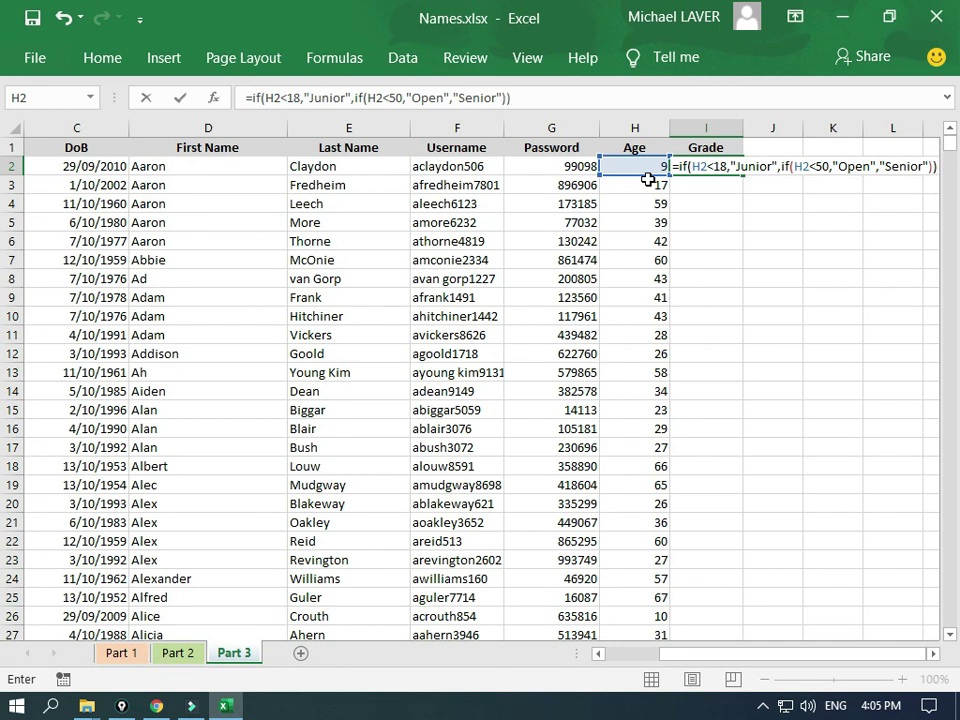
key("Return")
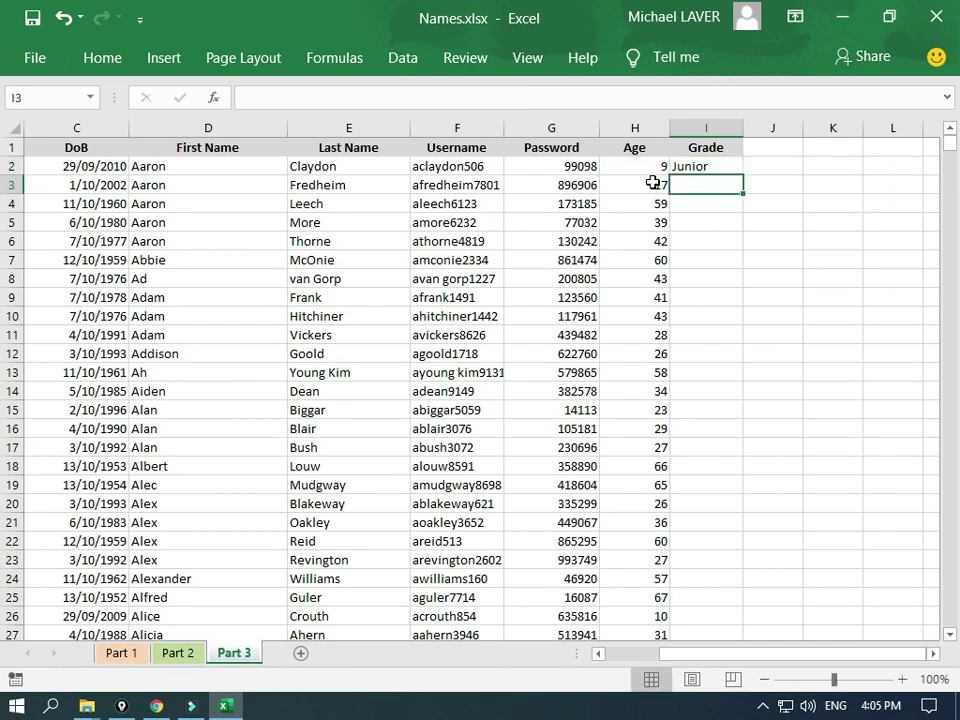
left_click(697, 167)
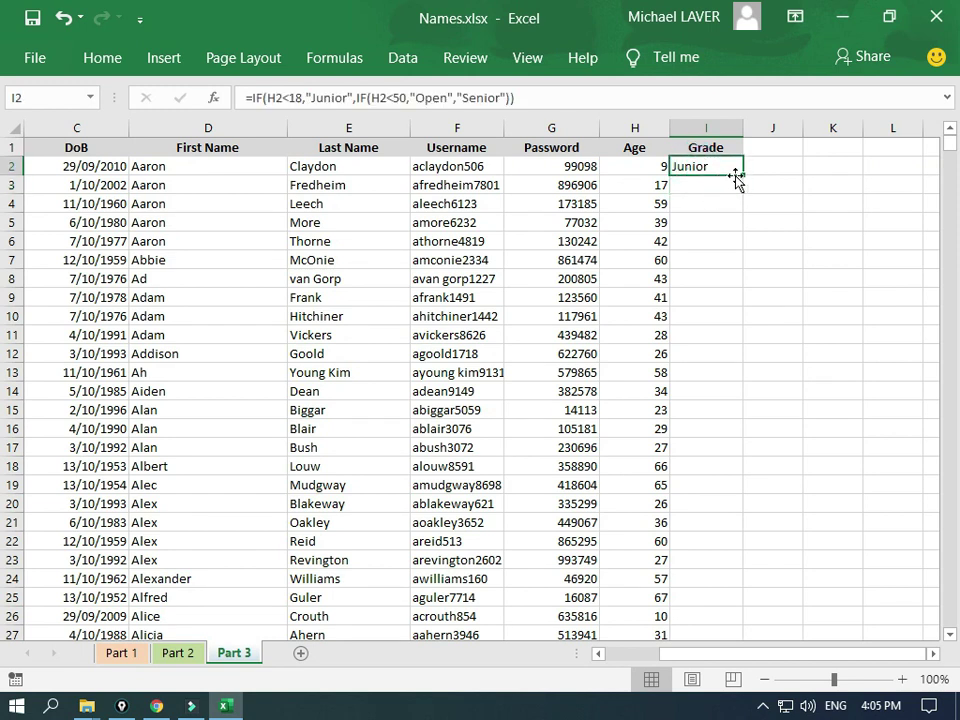
double_click(744, 176)
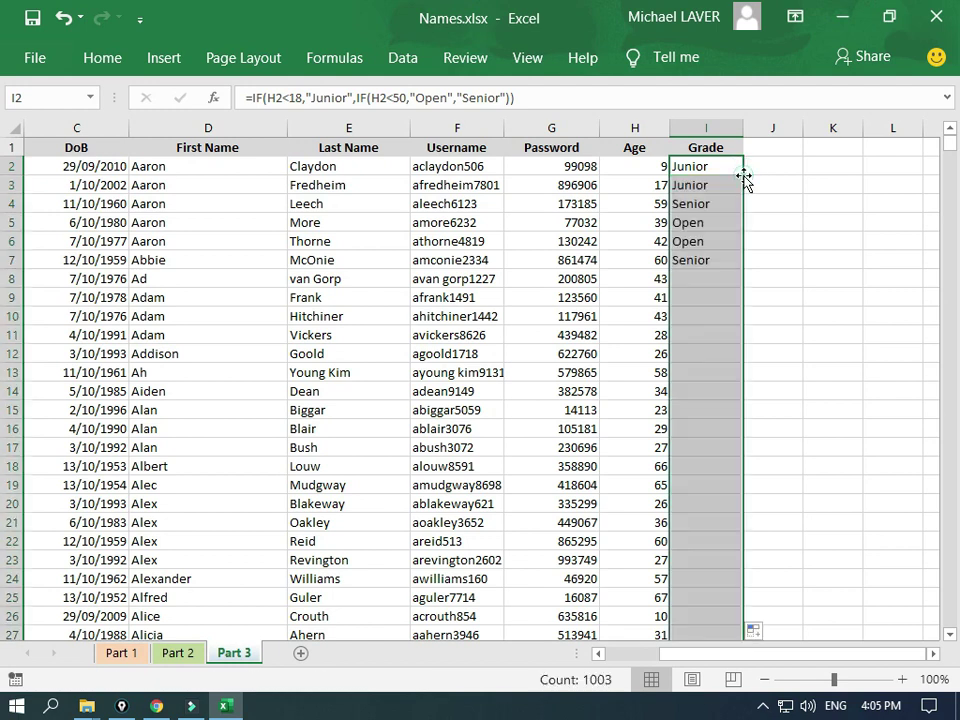
Step: Check the grades in rows 2 to 5 against the ages beside them, and save the workbook
left_click(703, 205)
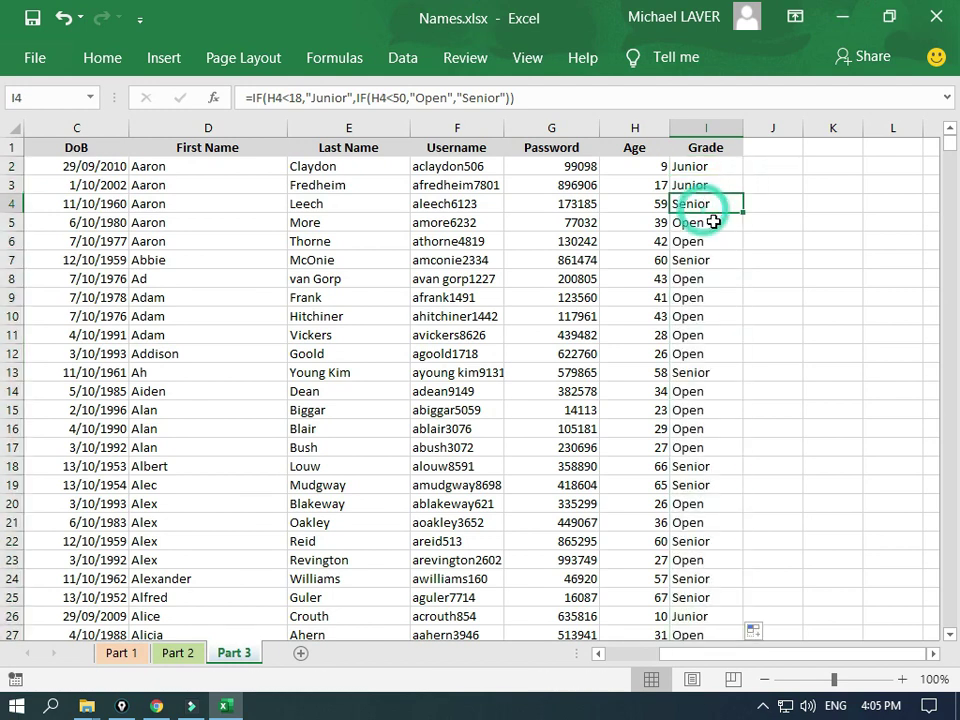
left_click(636, 207)
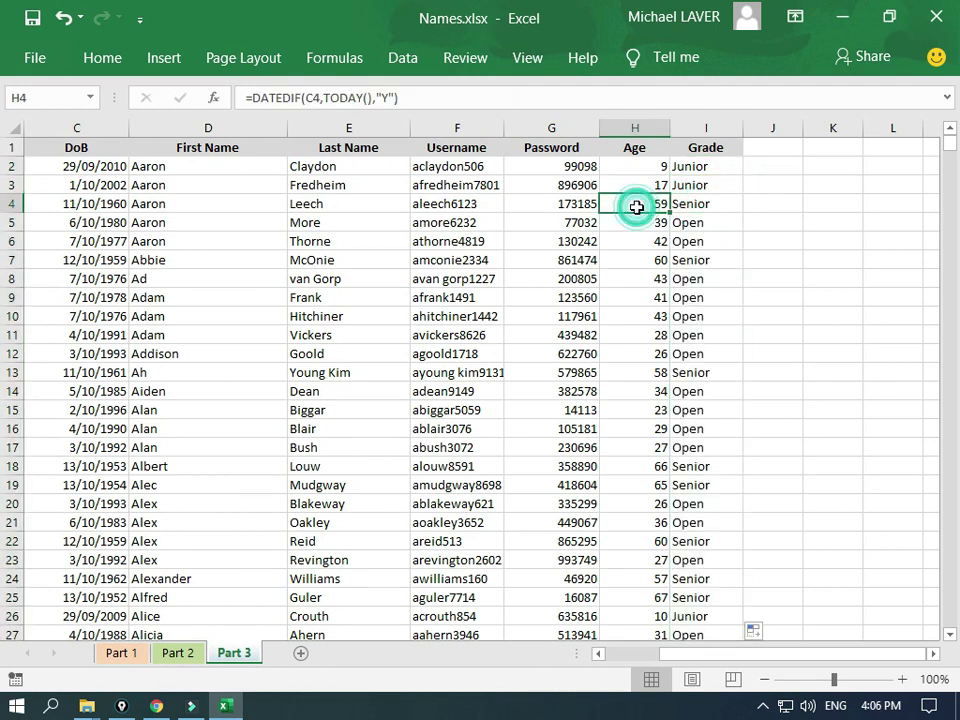
left_click(316, 204)
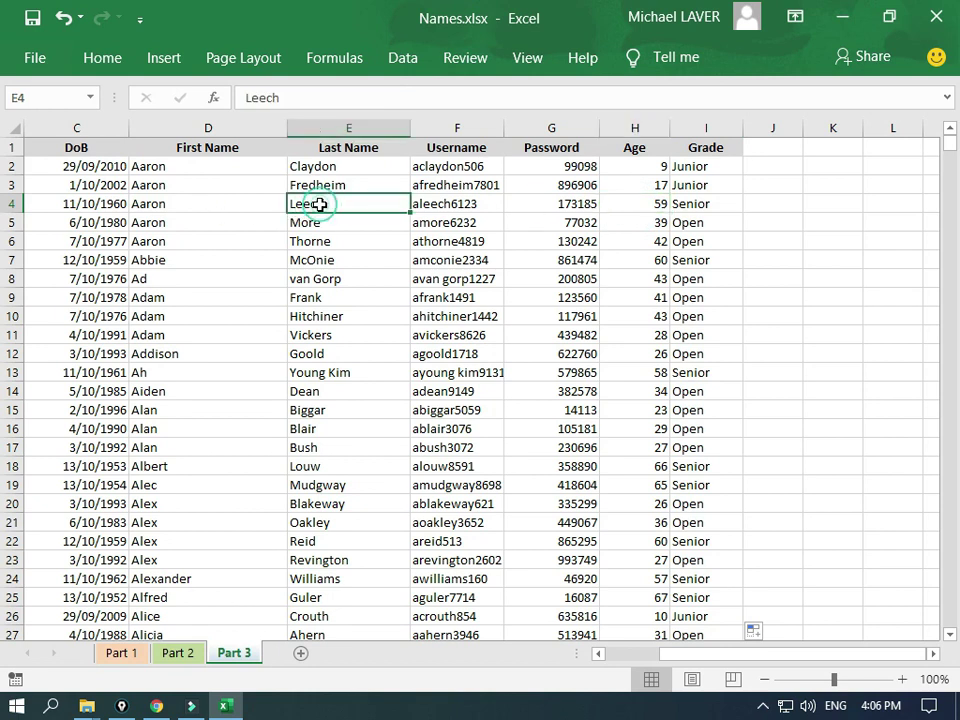
left_click(682, 204)
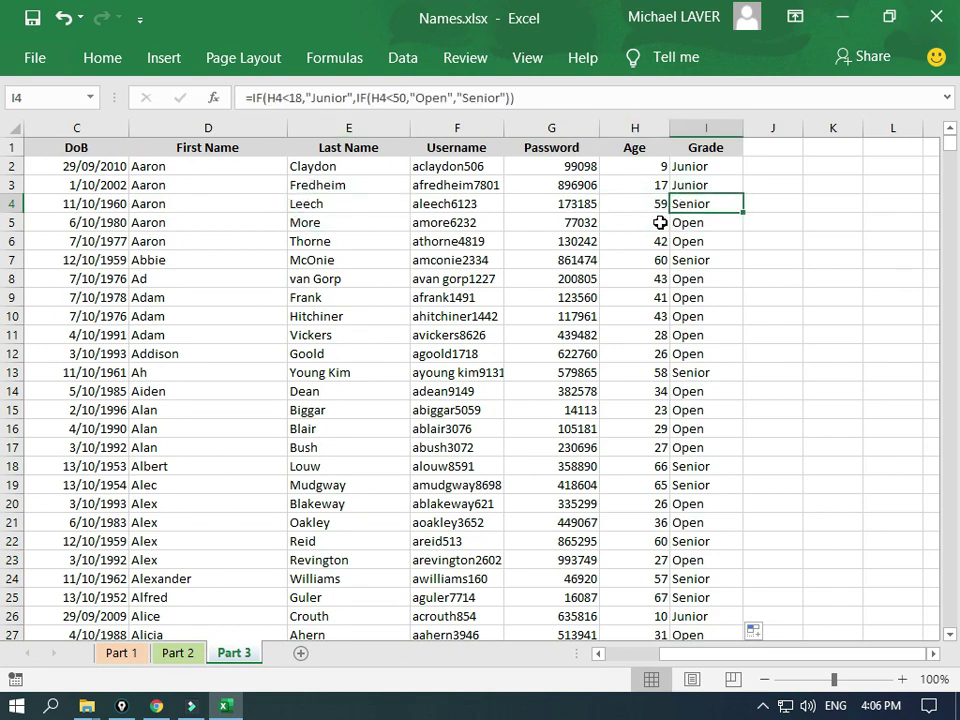
left_click(660, 222)
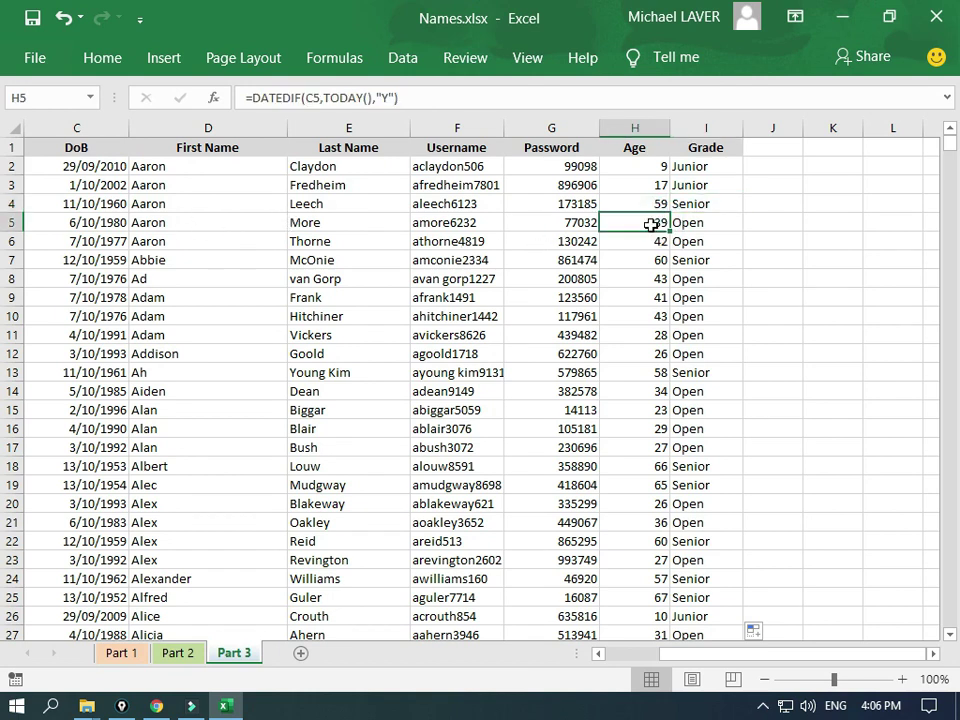
left_click(694, 224)
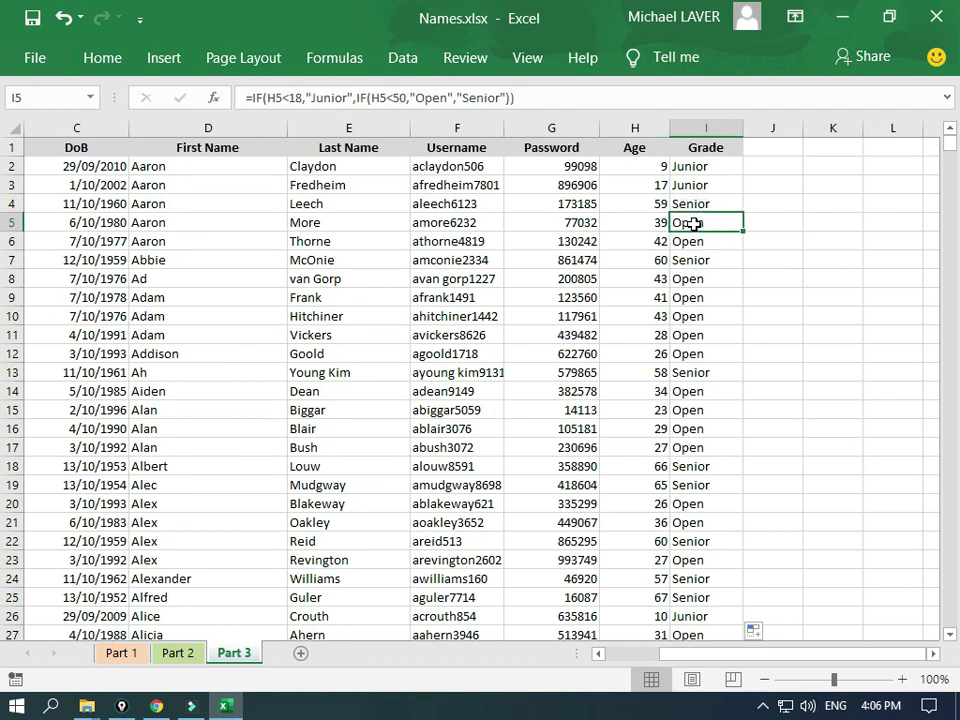
key("ctrl+s")
left_click(687, 178)
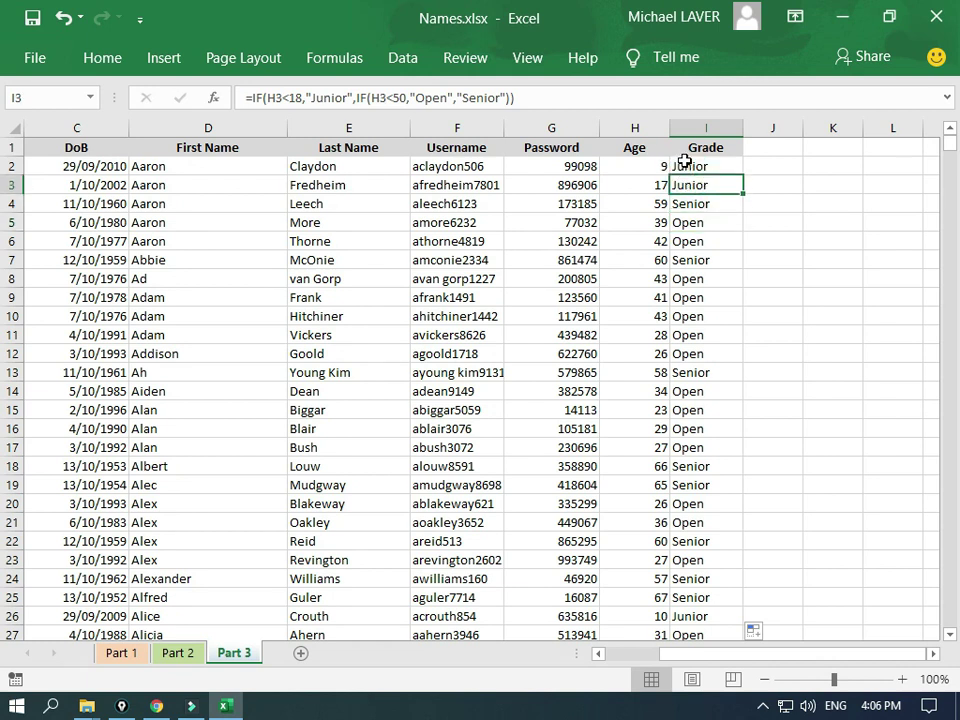
mouse_move(683, 170)
left_mouse_down()
mouse_move(677, 164)
mouse_move(683, 184)
left_mouse_up()
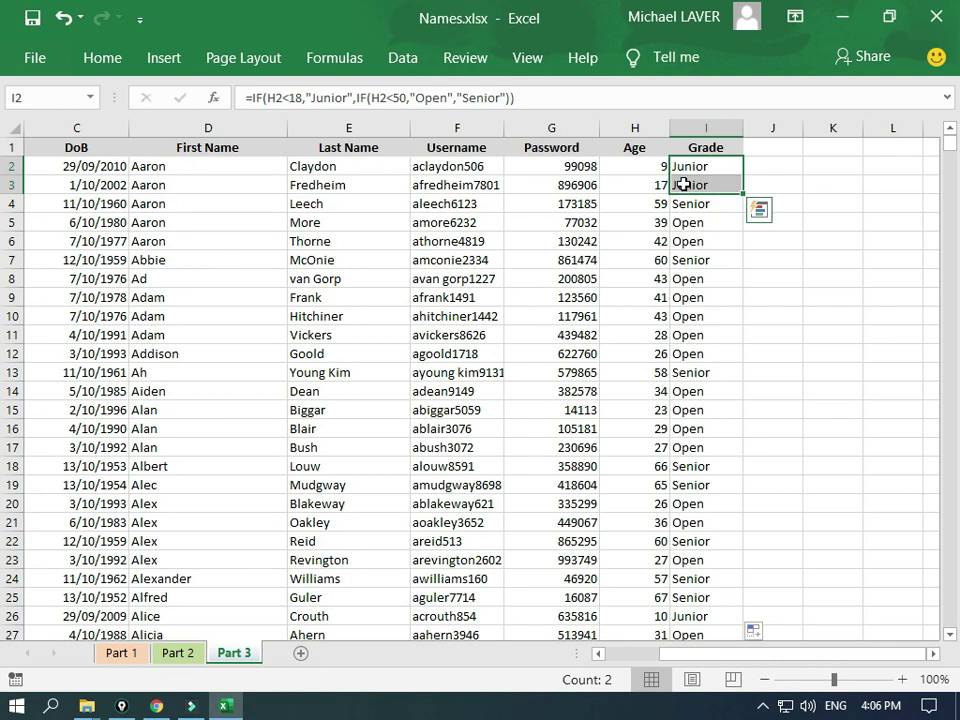
Step: Enter =RAND() in J2 and fill it down column J for every person
left_click(774, 167)
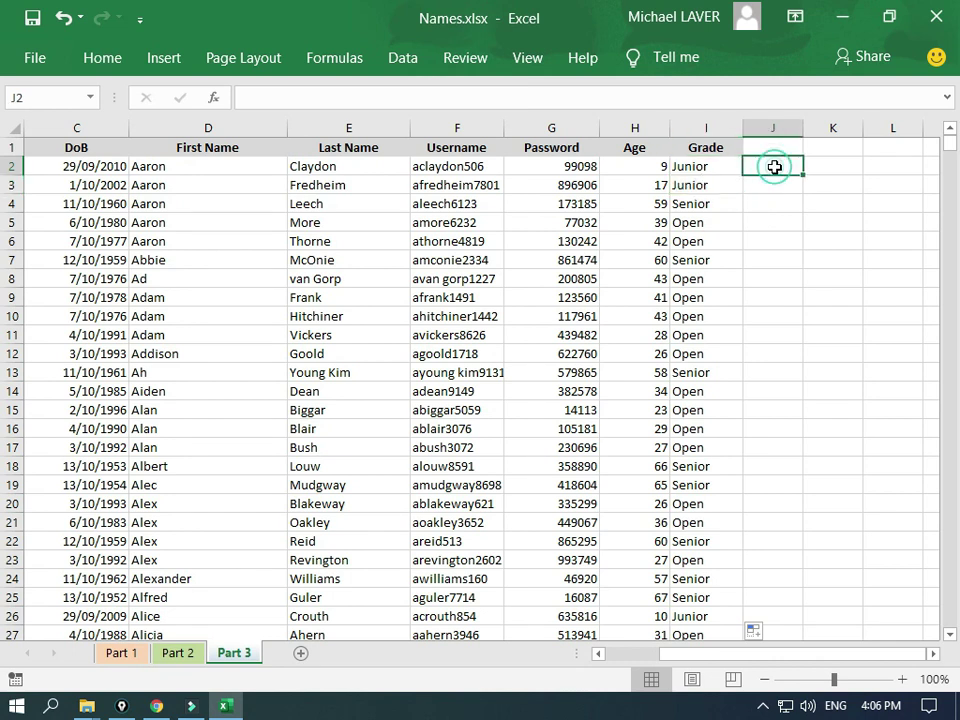
type("rand")
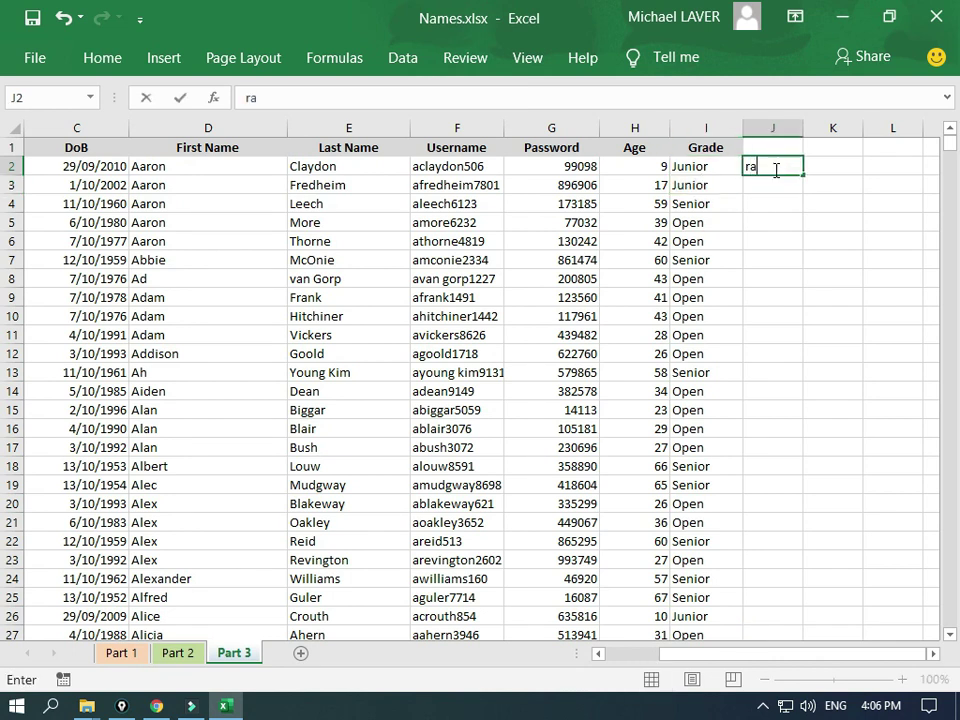
key("BackSpace")
key("BackSpace")
key("BackSpace")
key("BackSpace")
type("=r")
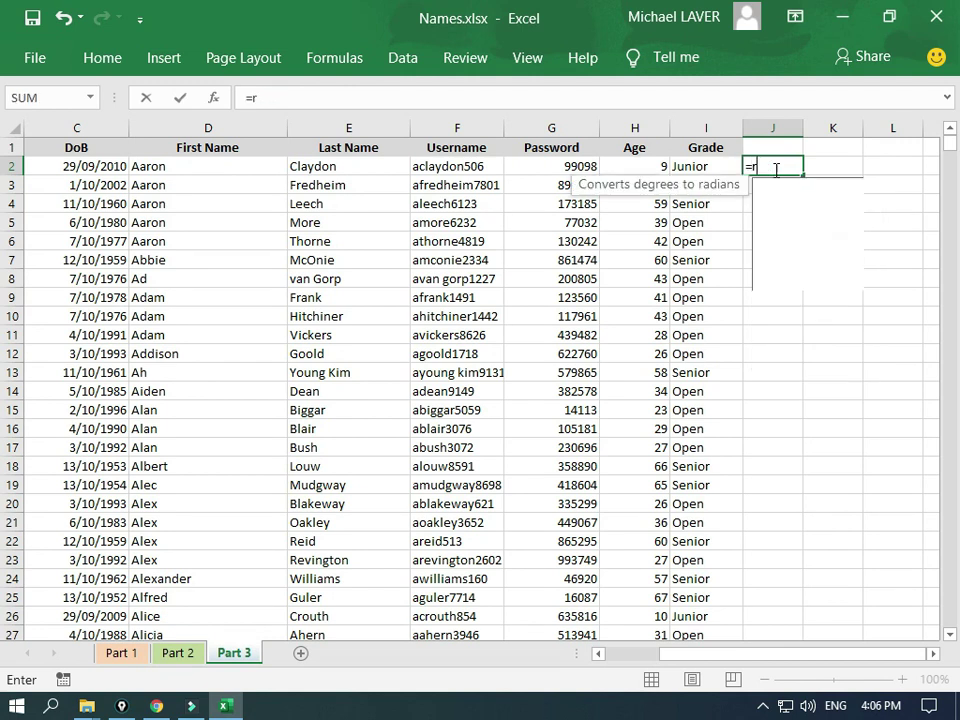
type("and()")
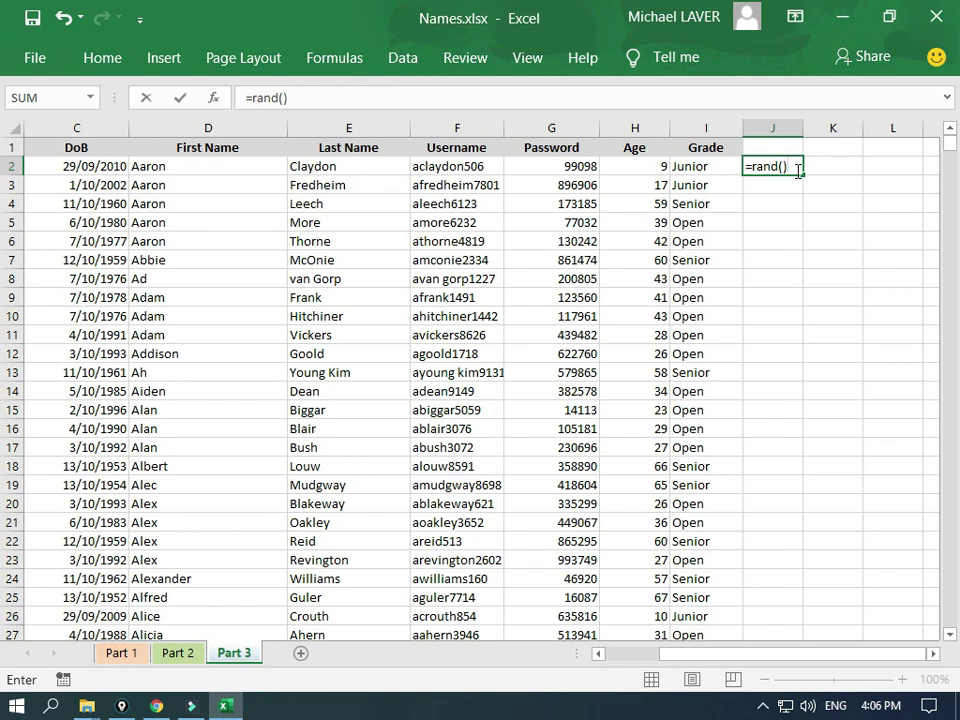
key("Return")
left_click(796, 167)
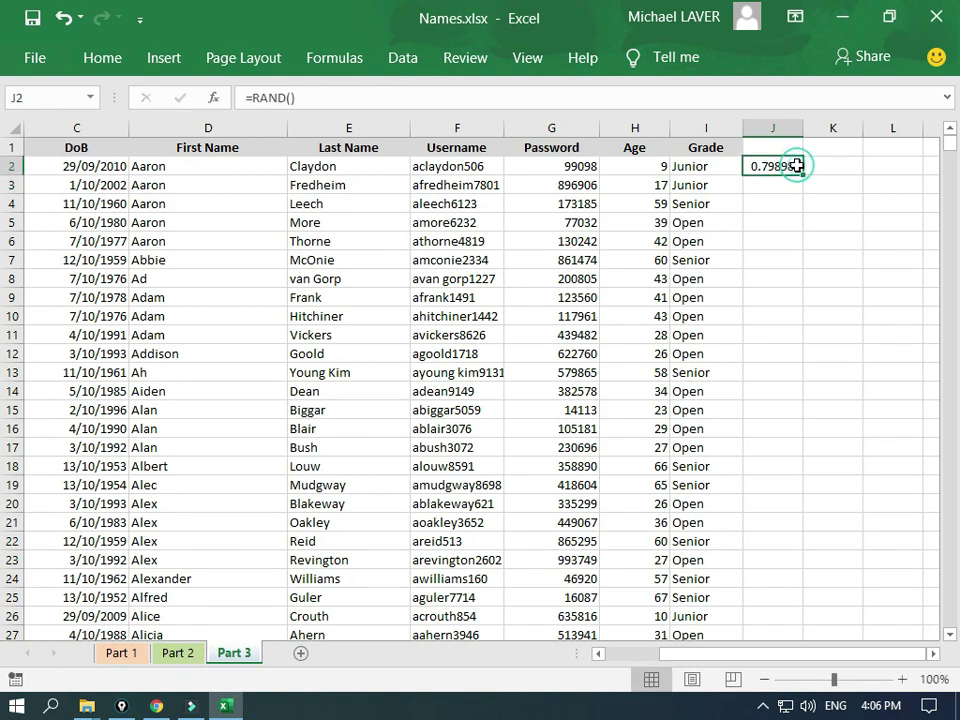
double_click(802, 175)
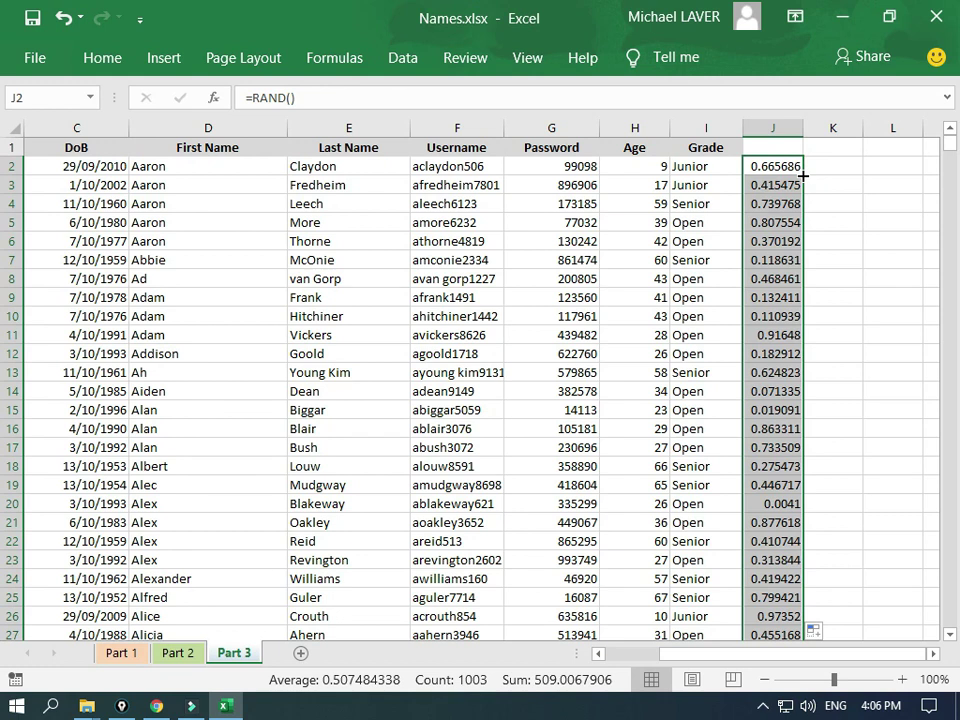
Step: Select columns A through J and open a custom sort for them
left_click_drag(95, 128, 345, 128)
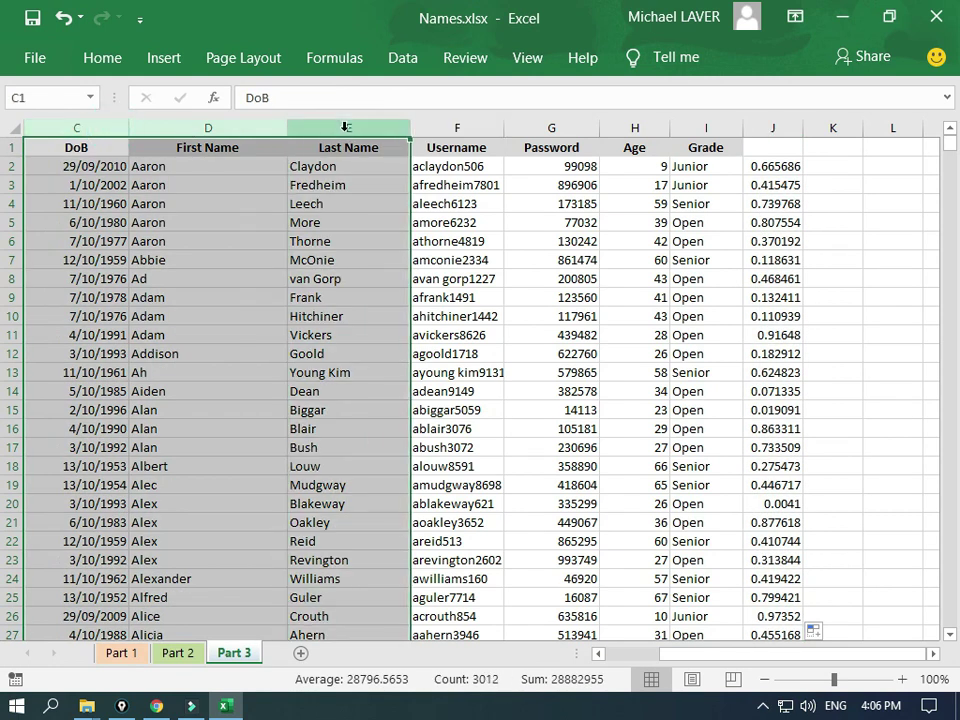
key("ctrl+Home")
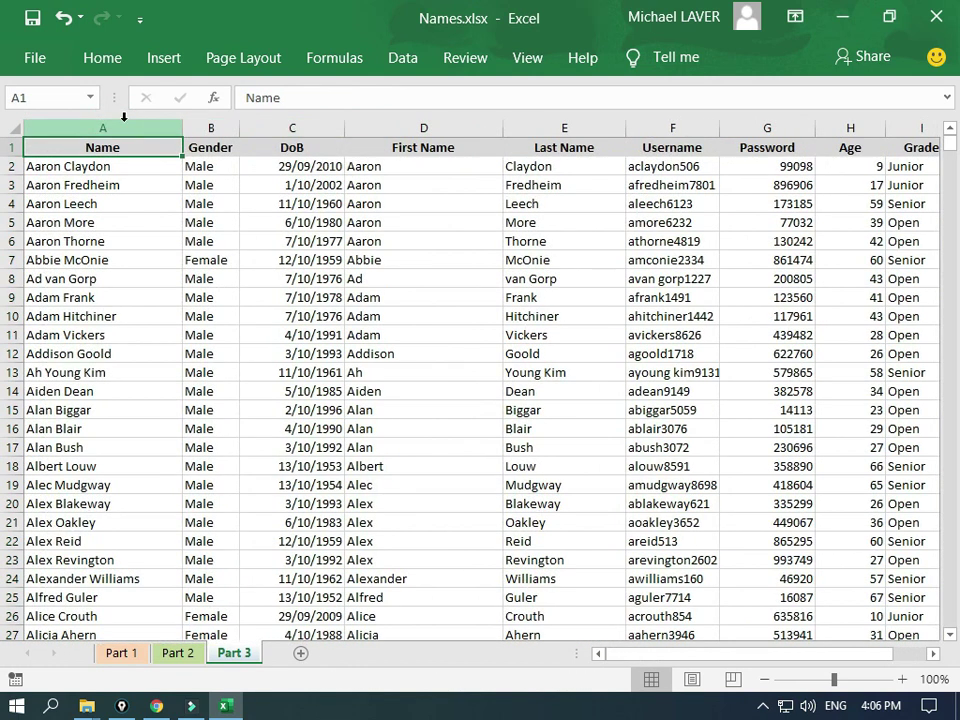
left_click_drag(126, 126, 829, 139)
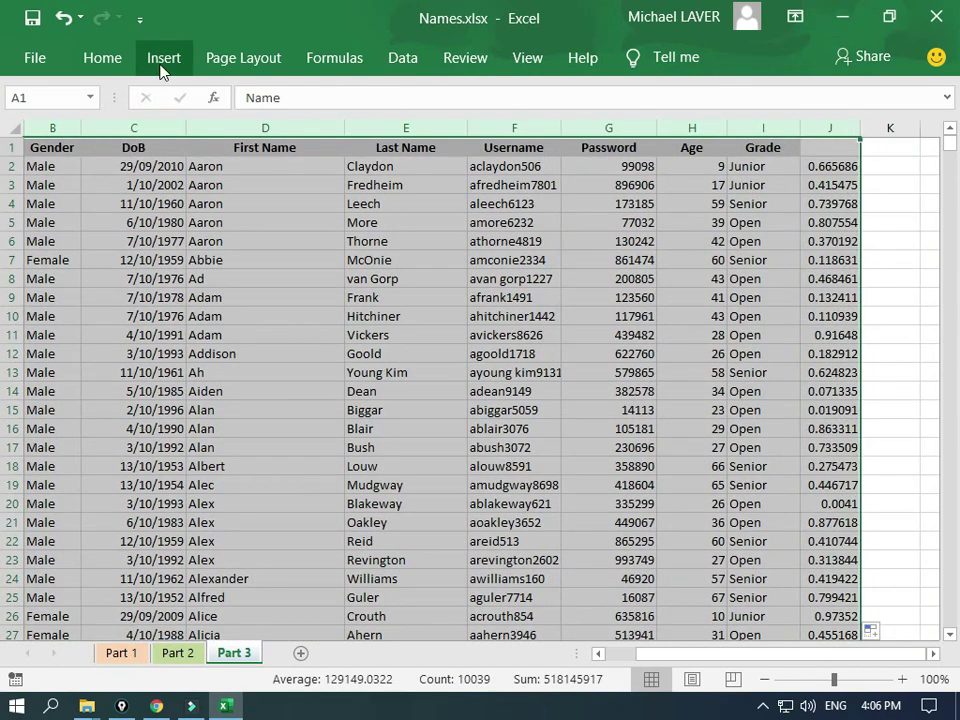
left_click(101, 62)
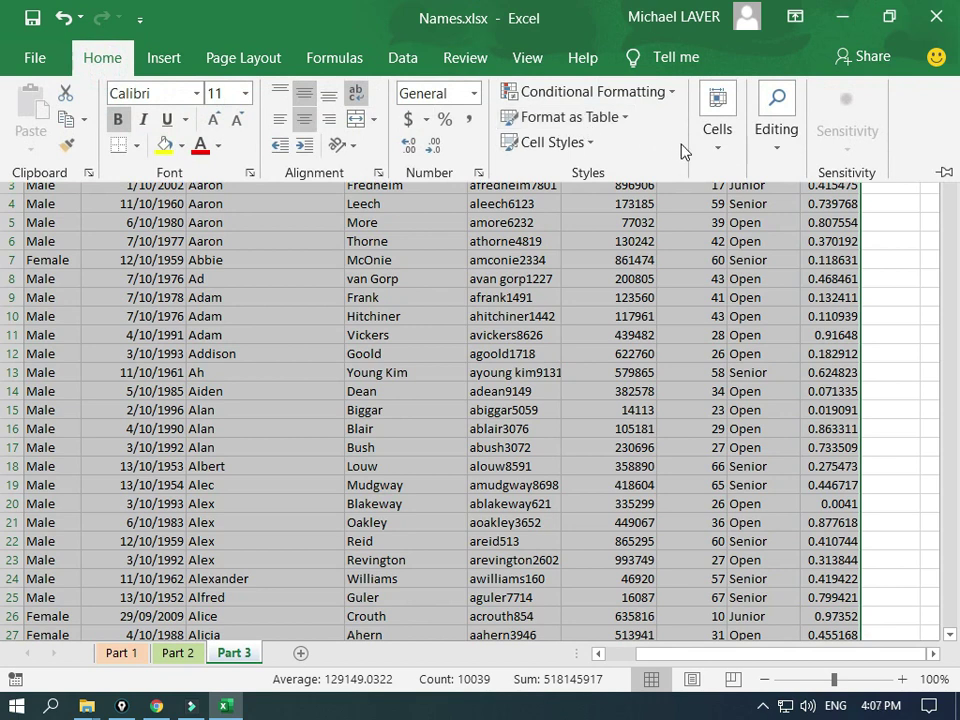
left_click(778, 154)
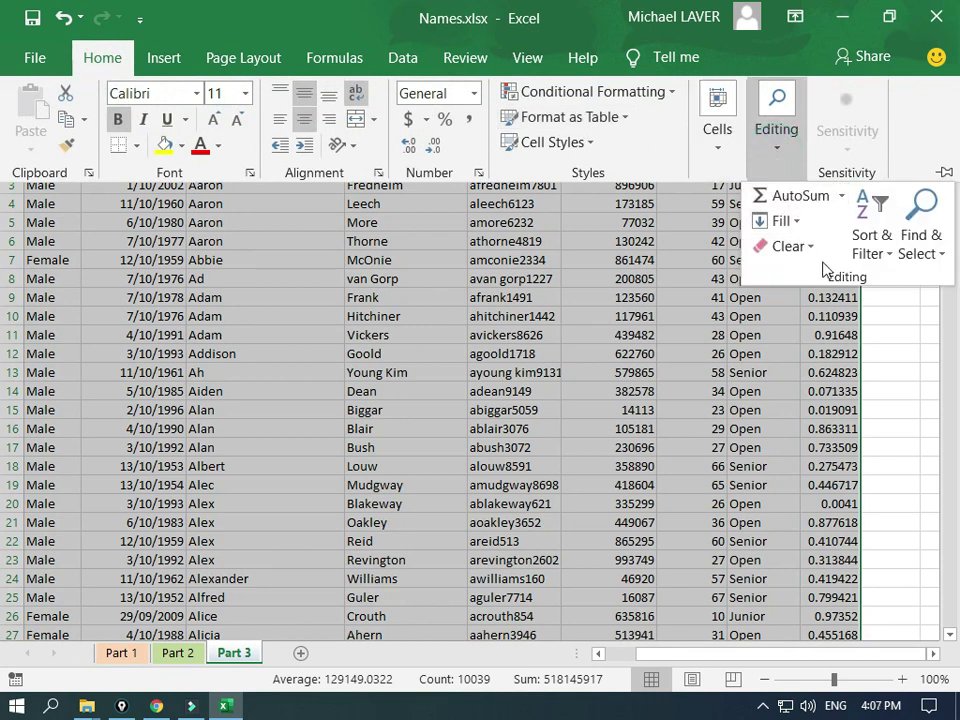
left_click(878, 255)
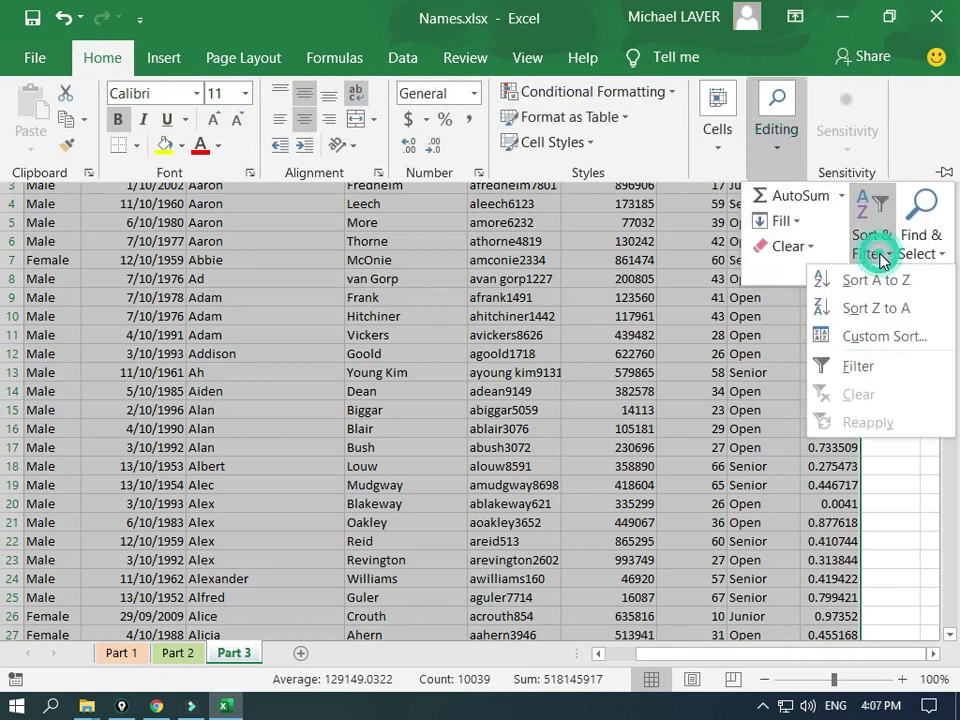
left_click(857, 340)
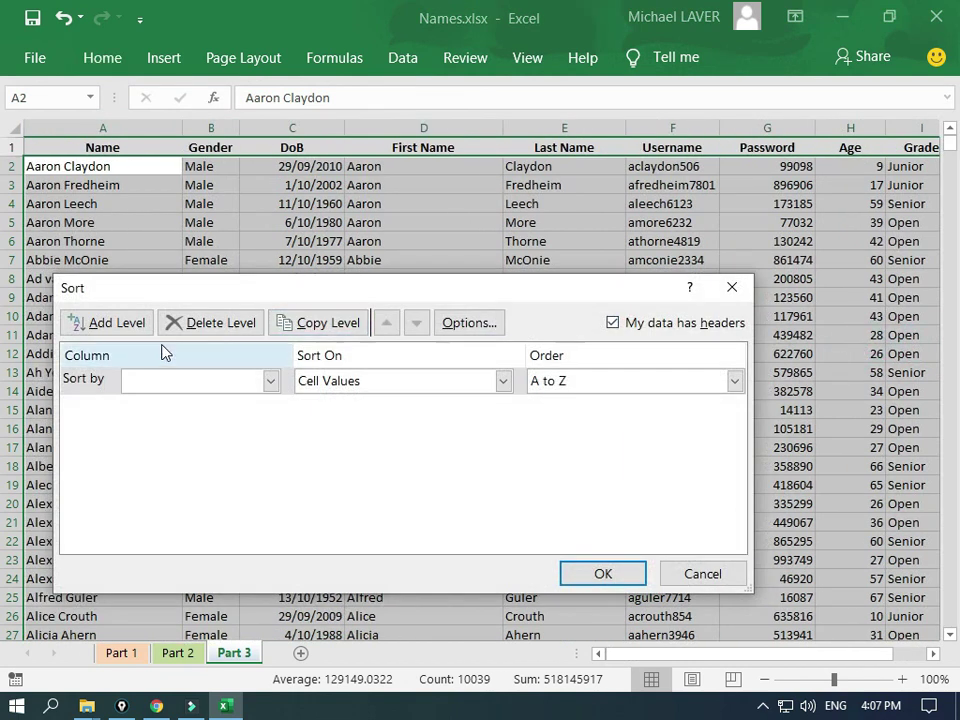
Step: Sort the list by Grade from A to Z, with column J from smallest to largest as the second level
left_click(270, 384)
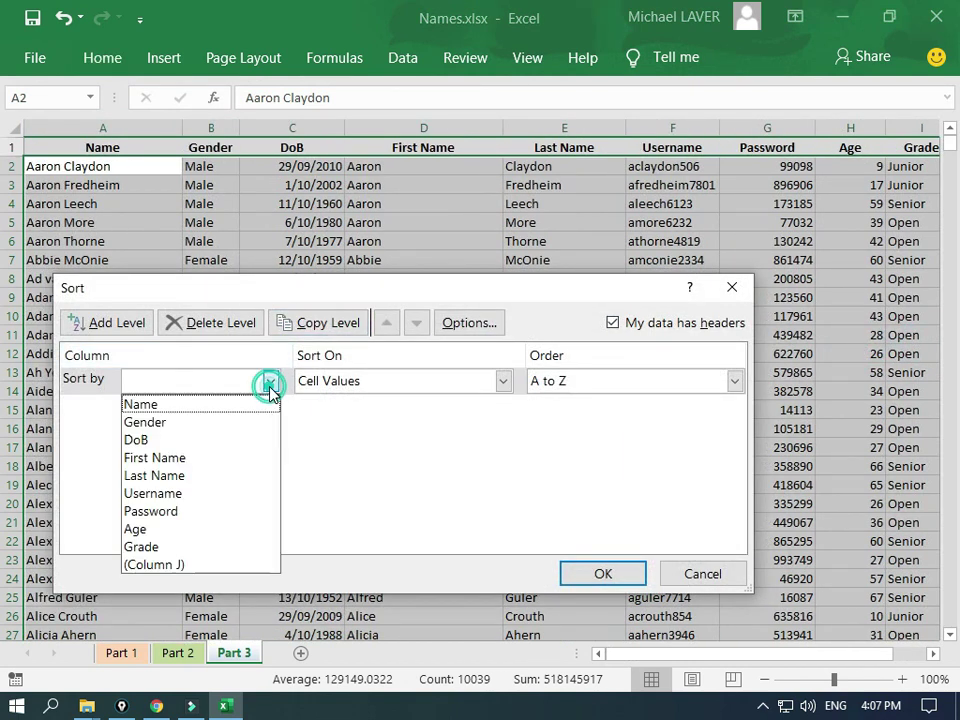
left_click(182, 548)
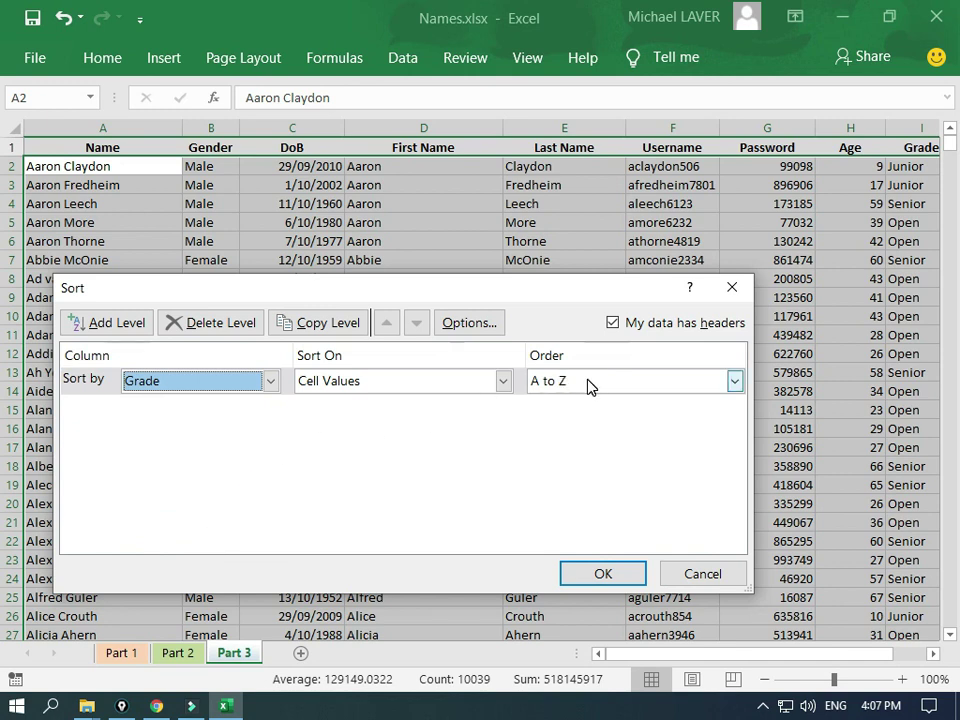
left_click(116, 323)
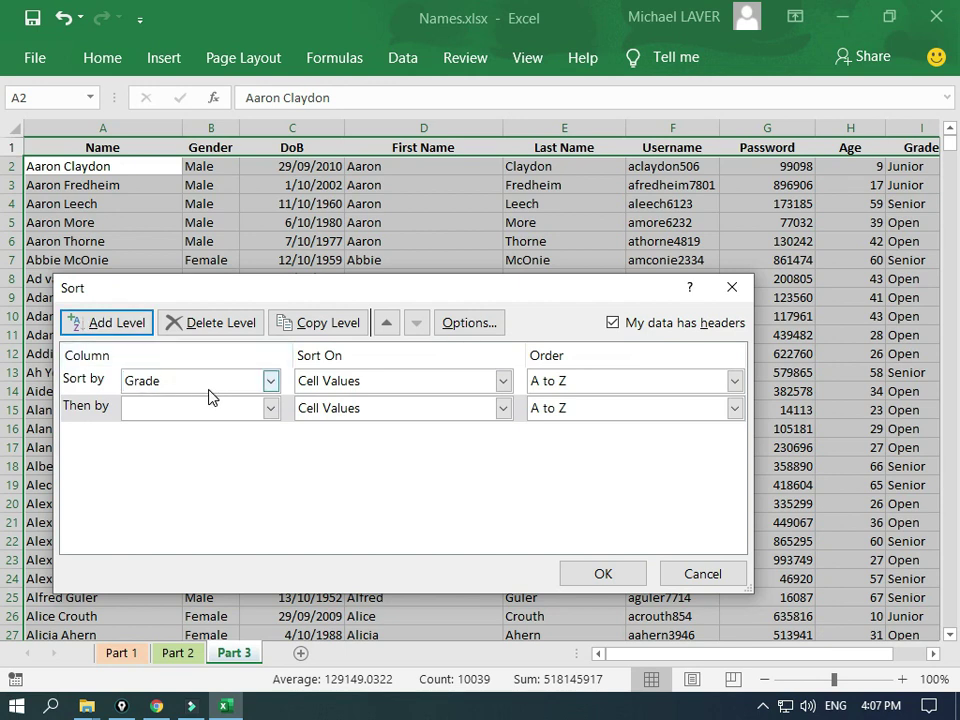
left_click(271, 408)
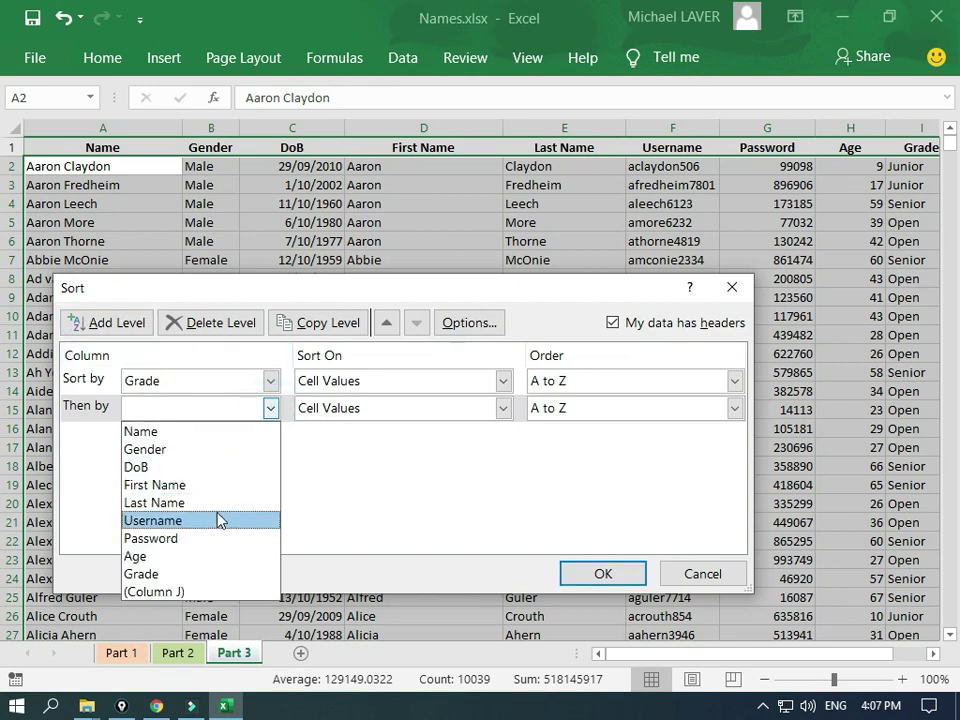
left_click(186, 594)
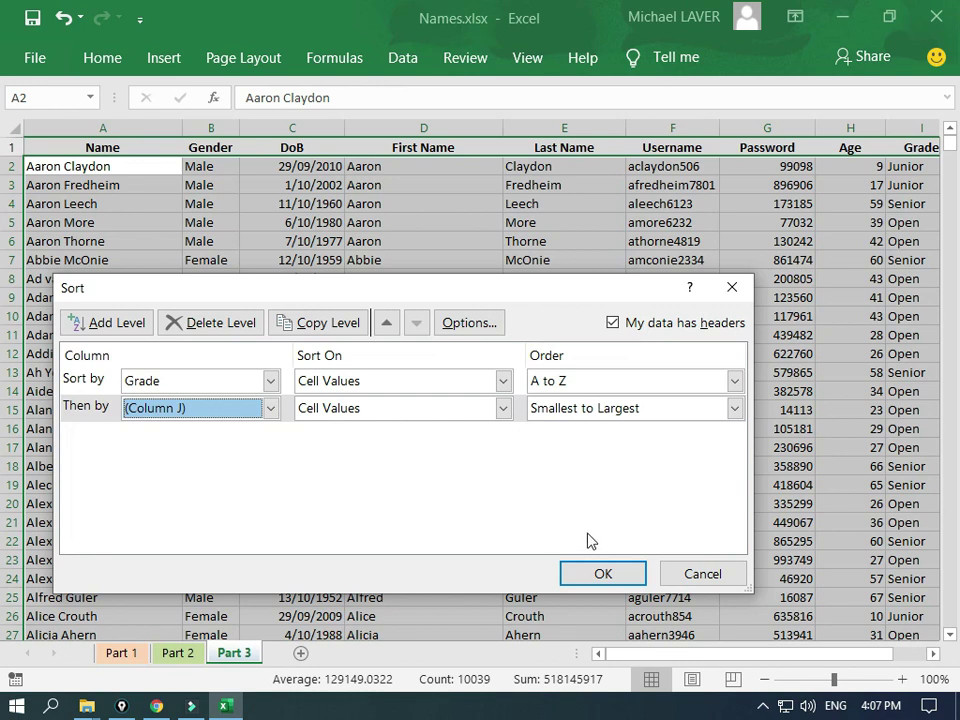
left_click(604, 577)
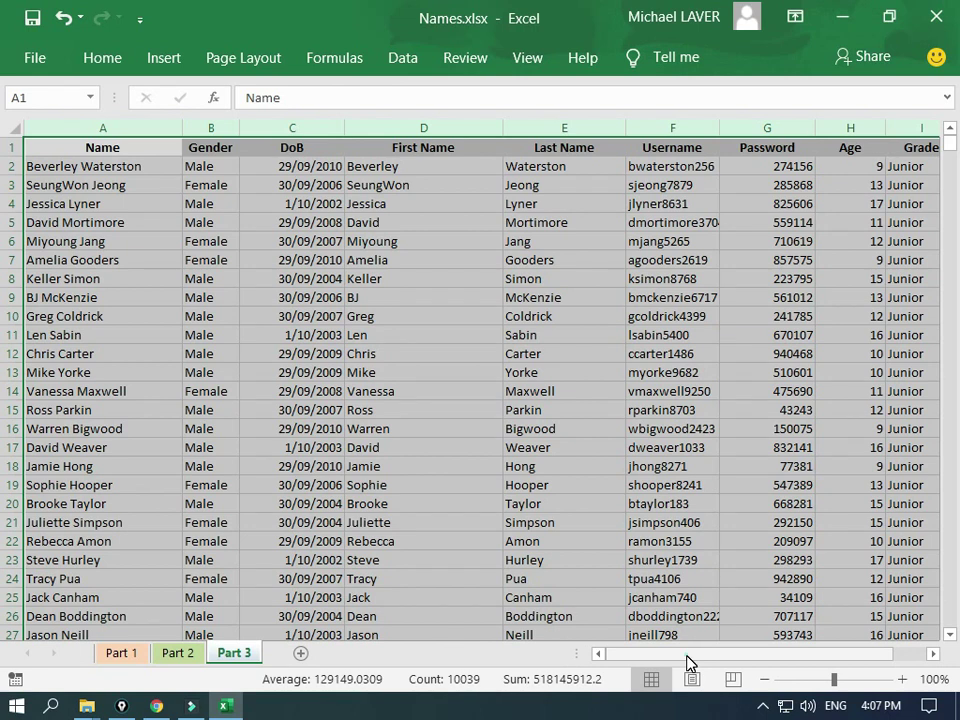
Step: Examine the sorted Grade column down the list and compare the ages where Junior changes to Open
left_click_drag(688, 662, 694, 662)
left_click(762, 215)
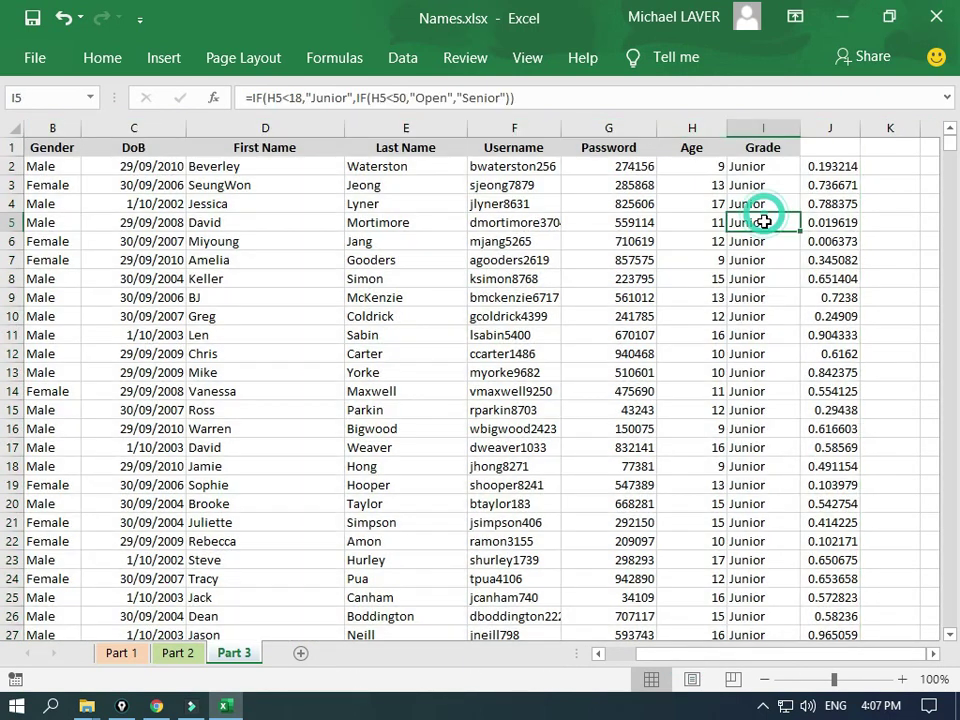
scroll(800, 280, "down", 1)
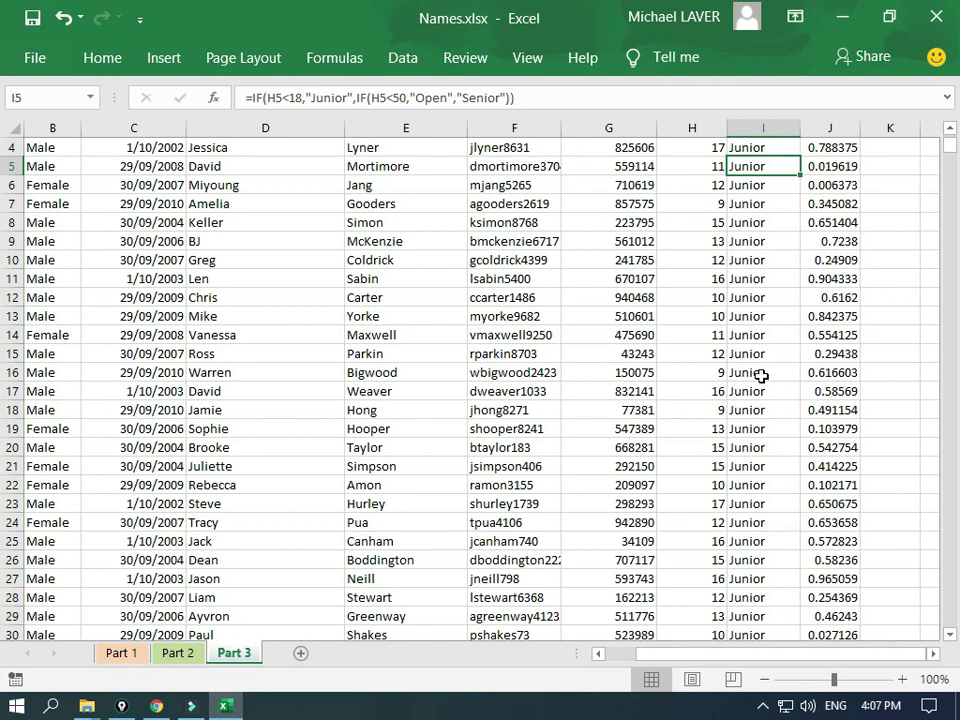
scroll(735, 380, "down", 4)
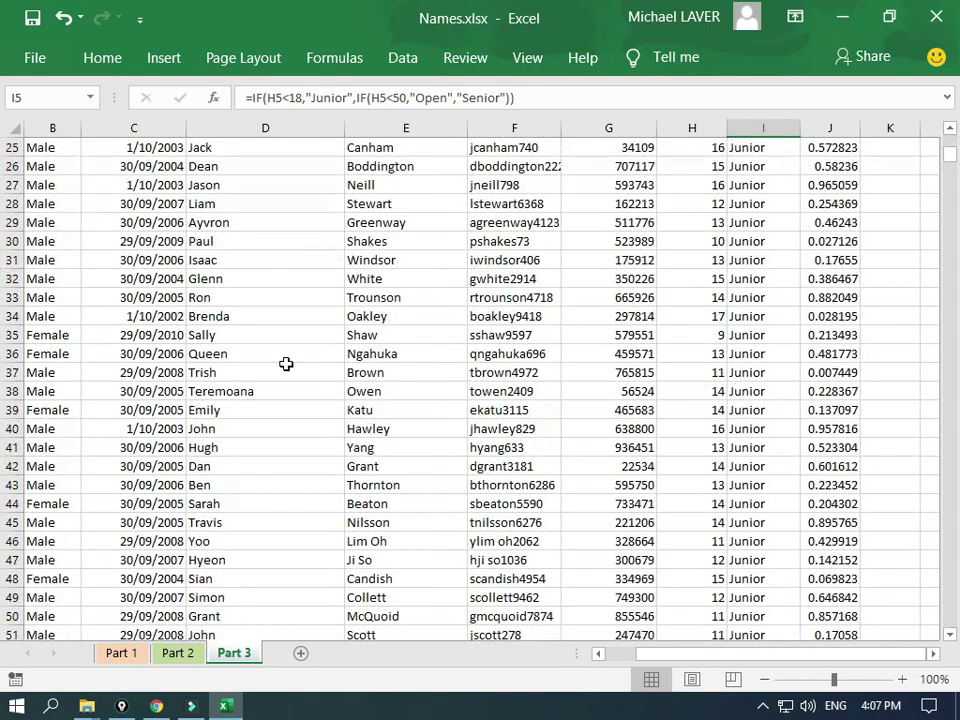
scroll(774, 399, "down", 8)
scroll(772, 408, "down", 12)
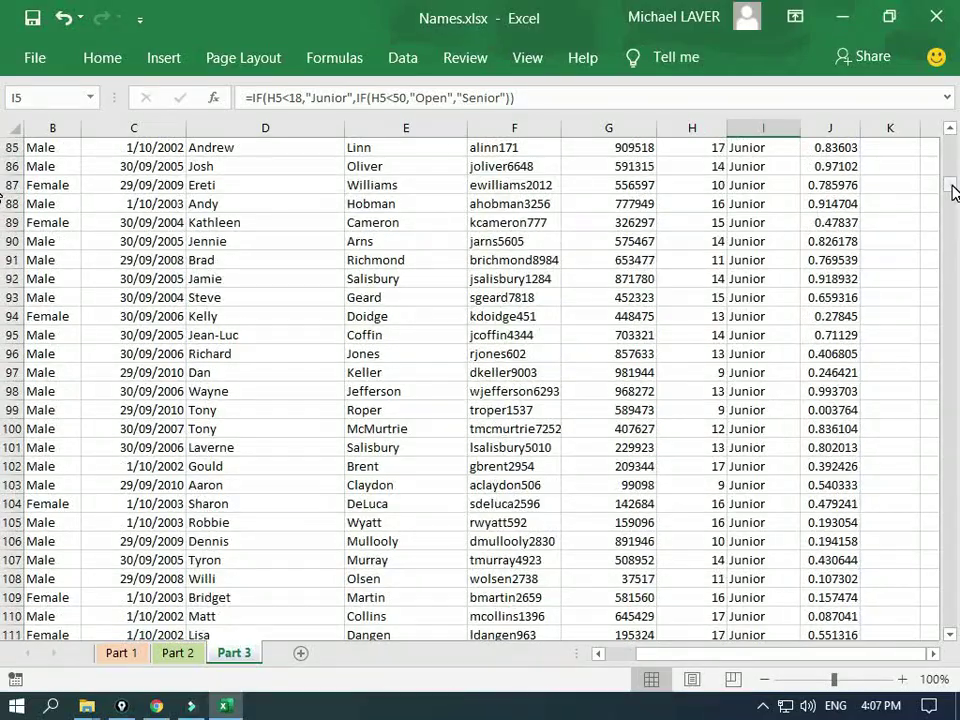
left_click_drag(952, 190, 951, 233)
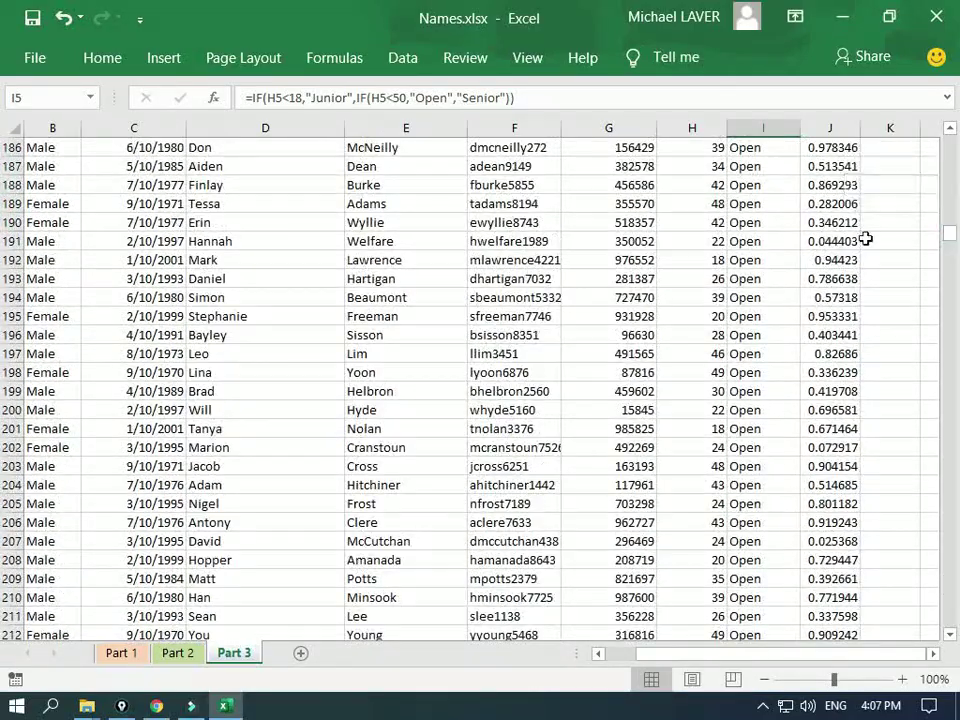
left_click(748, 259)
scroll(751, 259, "up", 5)
scroll(751, 259, "up", 10)
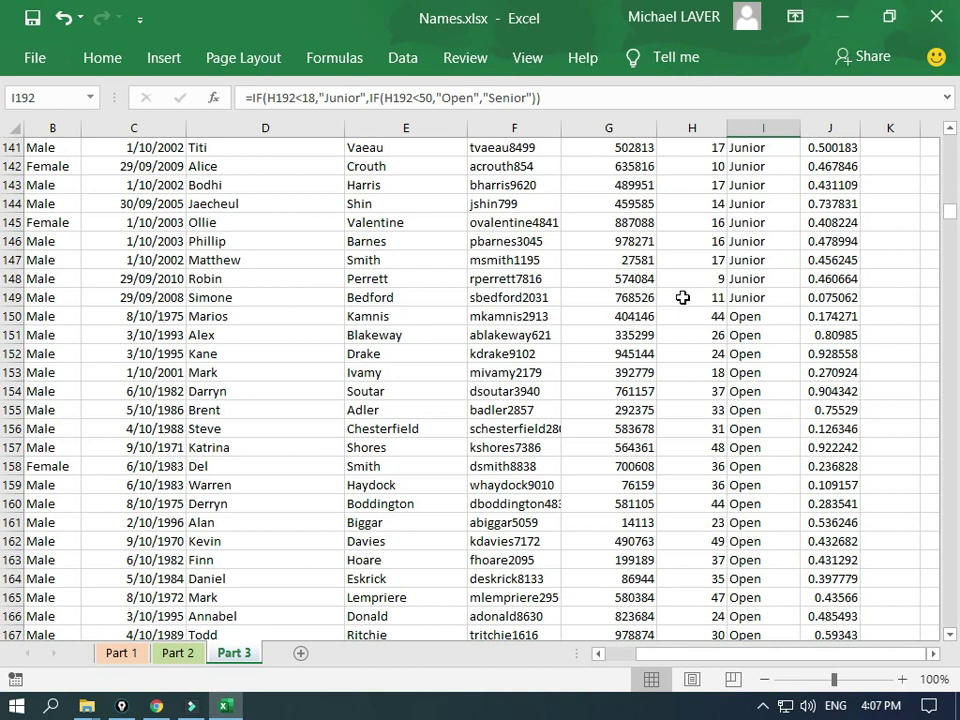
left_click(680, 297)
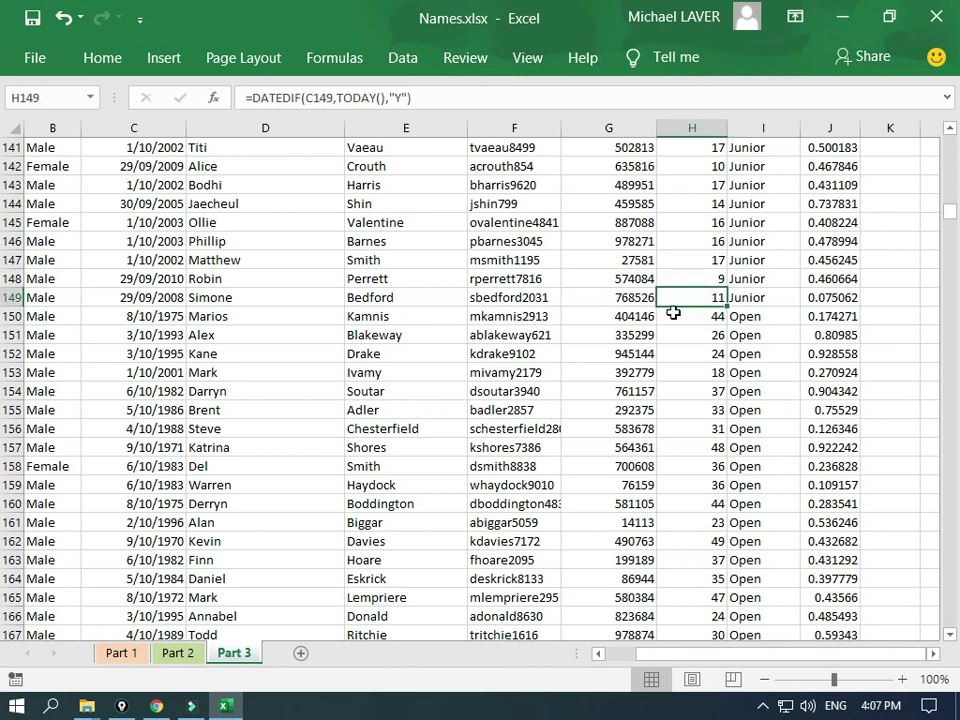
left_click(706, 318)
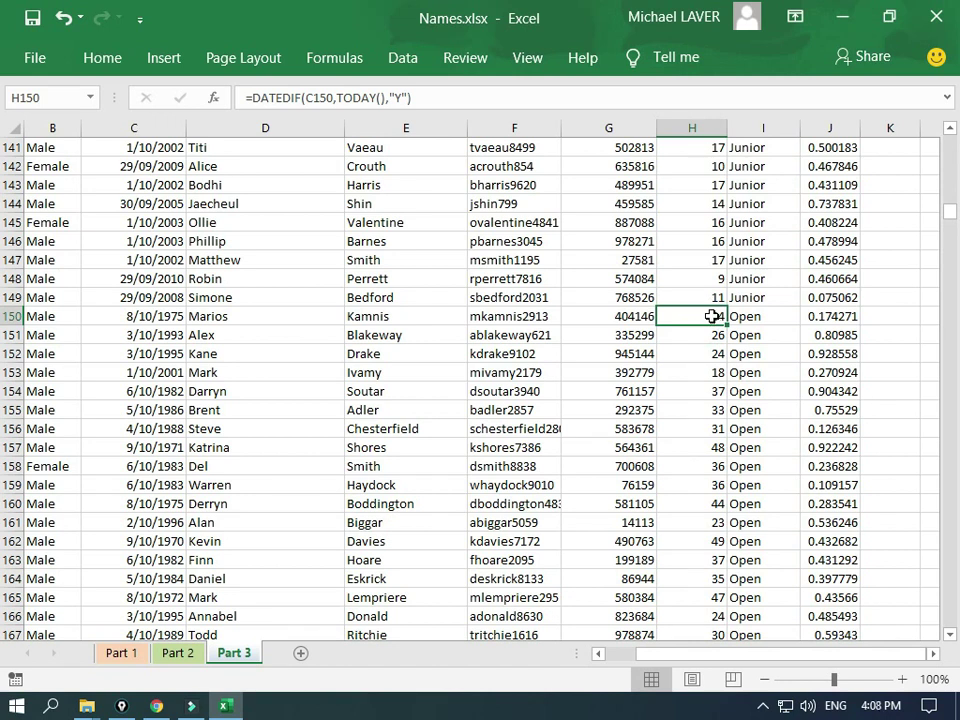
Step: Return to the start of the list and highlight rows 2 to 12 as a sample of the first Juniors
key("ctrl+Home")
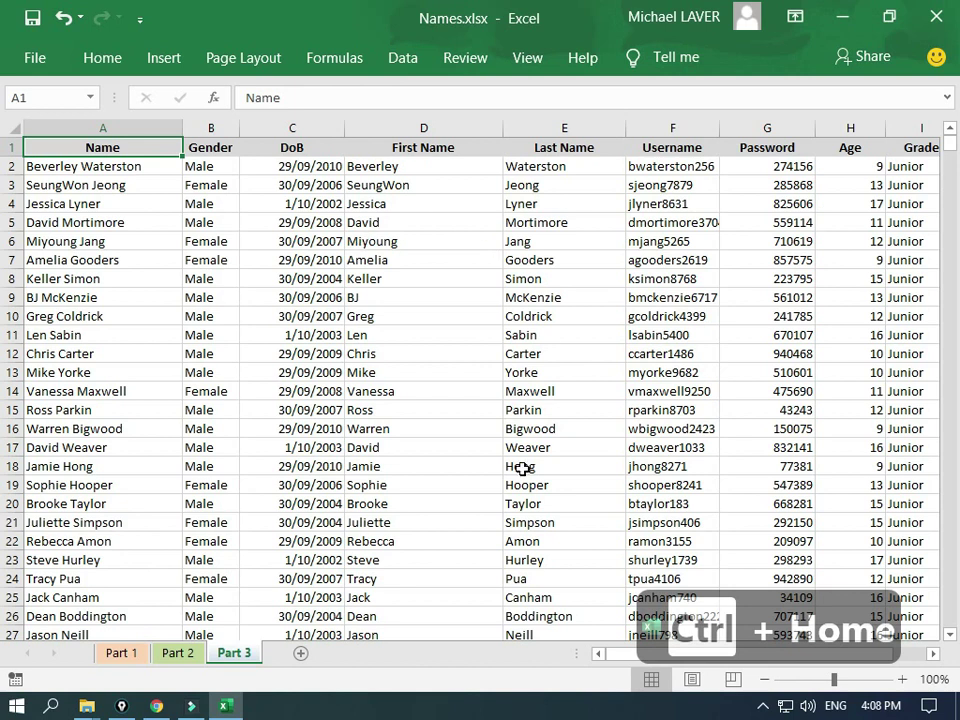
mouse_move(612, 653)
left_mouse_down()
mouse_move(671, 658)
mouse_move(619, 649)
left_mouse_up()
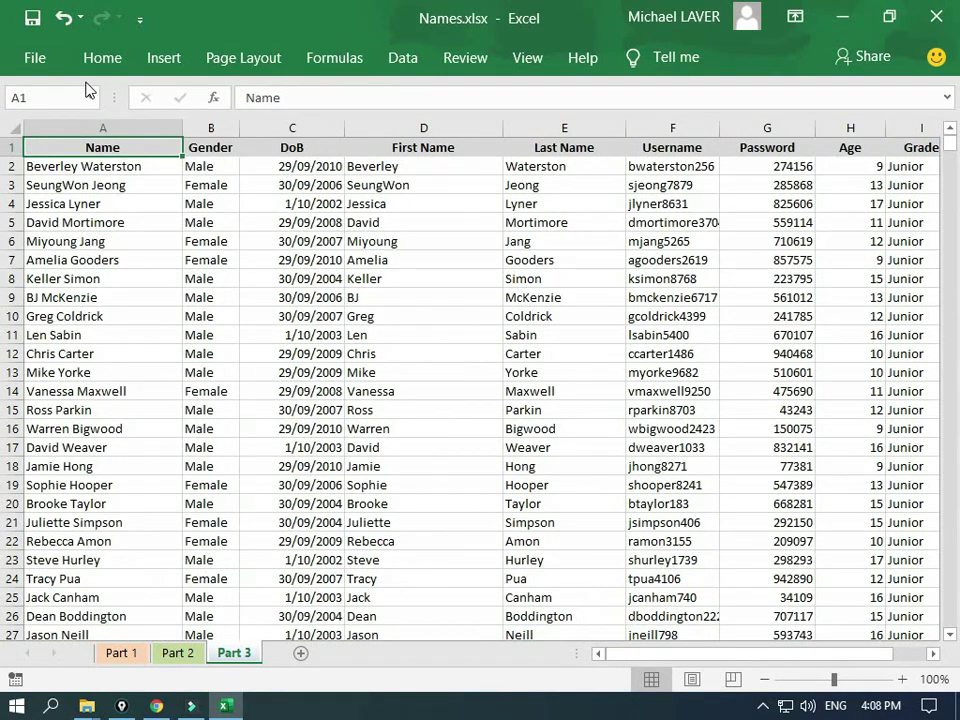
left_click_drag(14, 166, 14, 350)
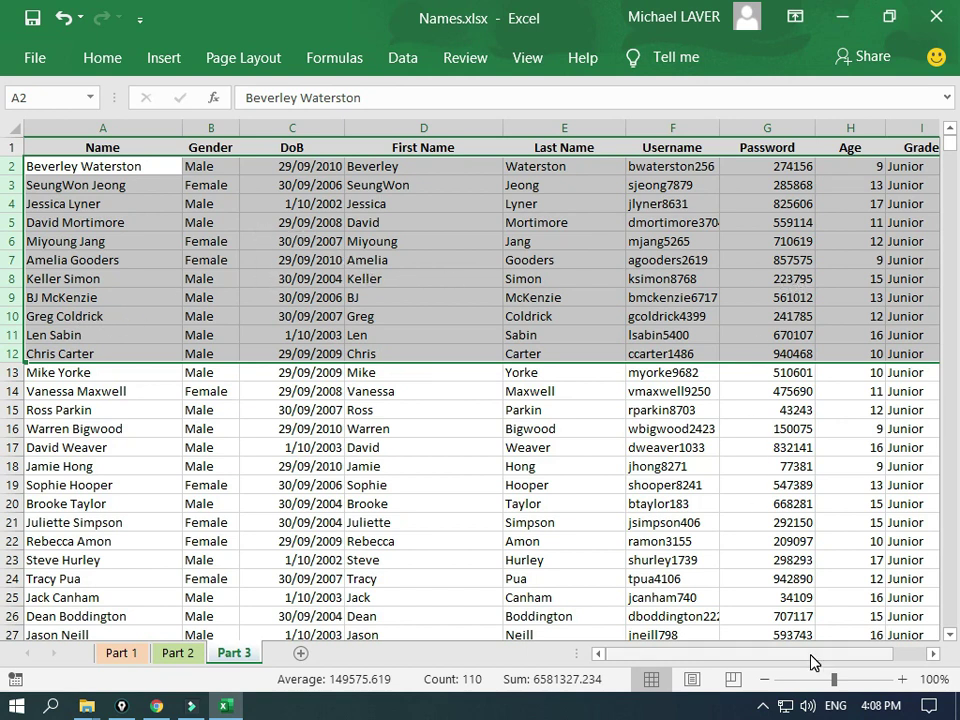
Step: Delete column J with the random numbers and save the workbook
left_click_drag(812, 651, 835, 700)
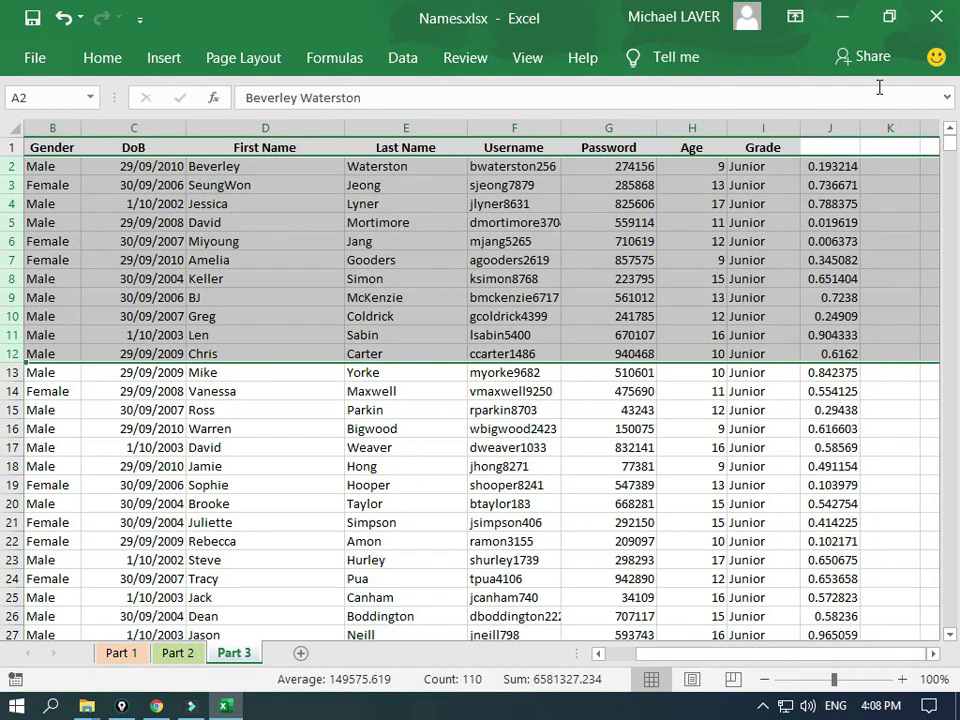
left_click(826, 133)
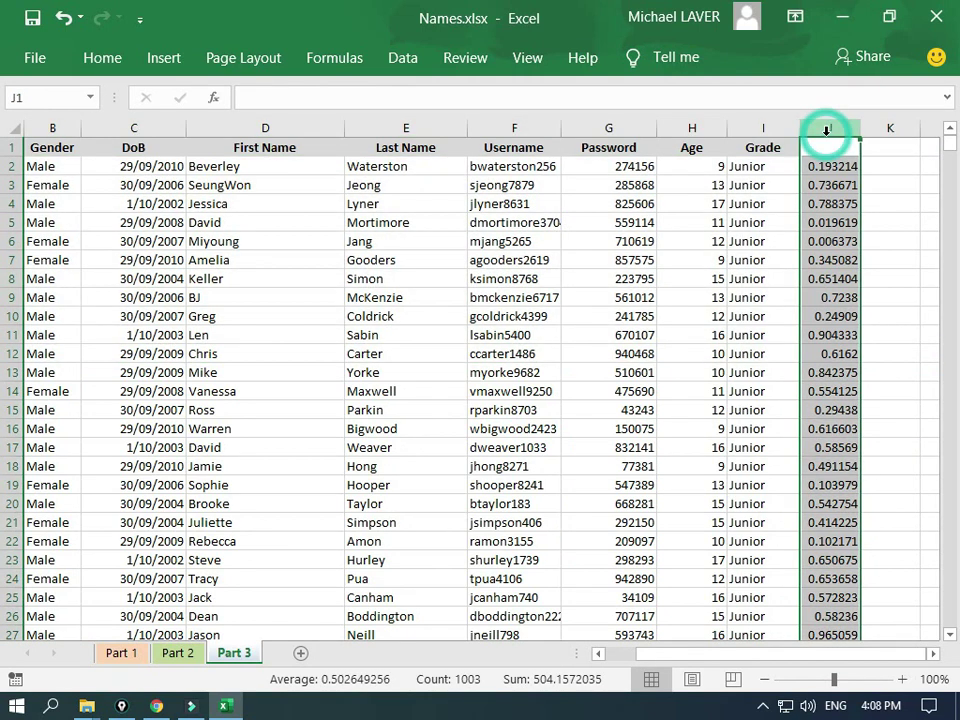
right_click(826, 128)
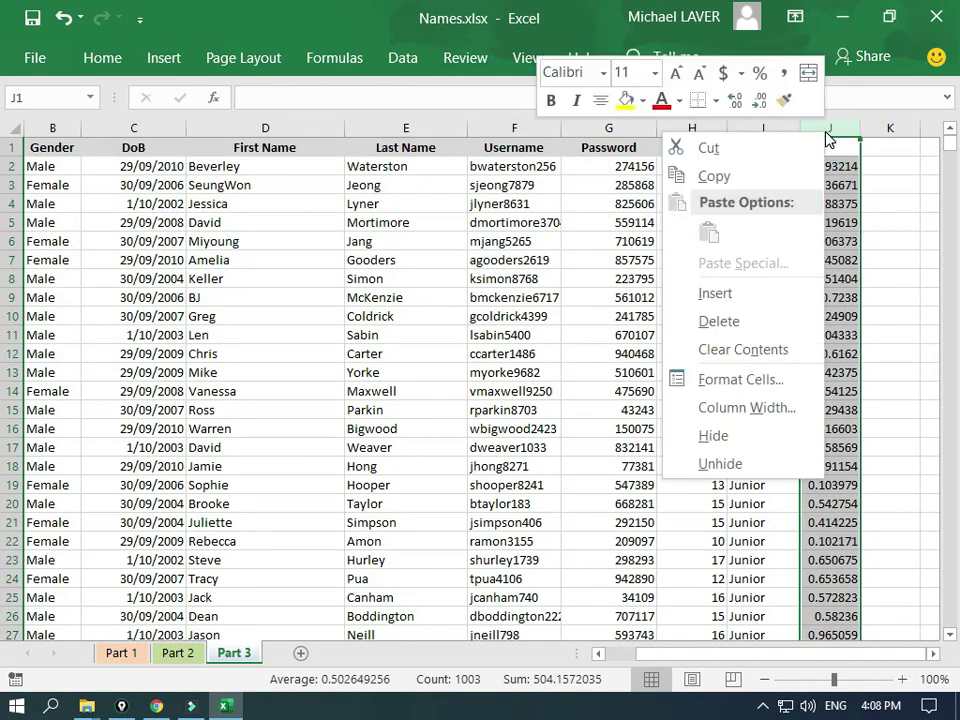
left_click(760, 326)
left_click(836, 311)
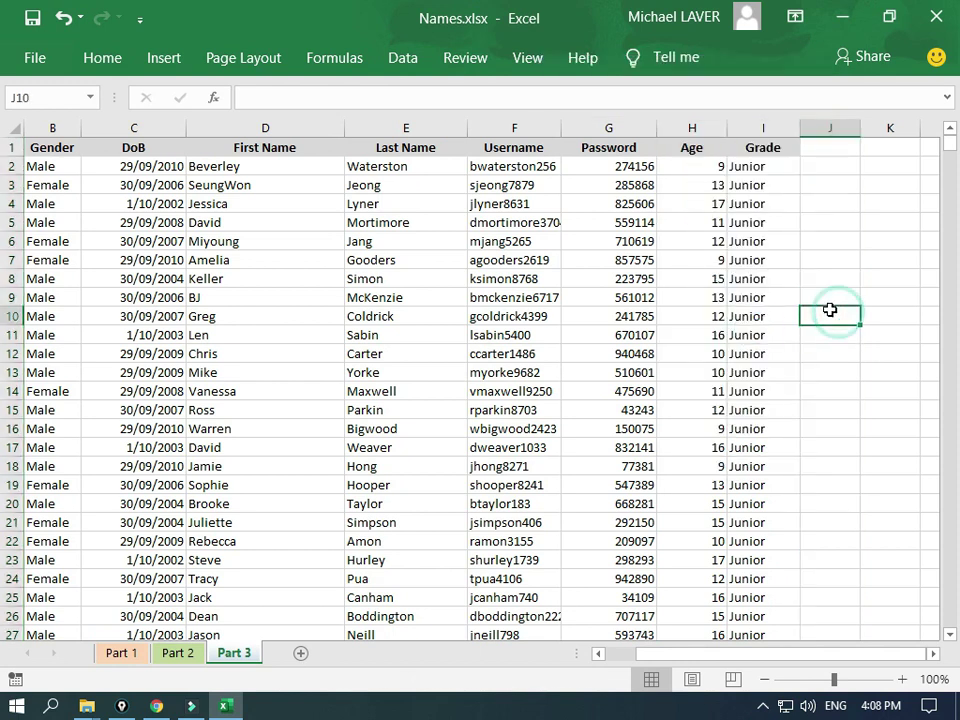
key("ctrl+s")
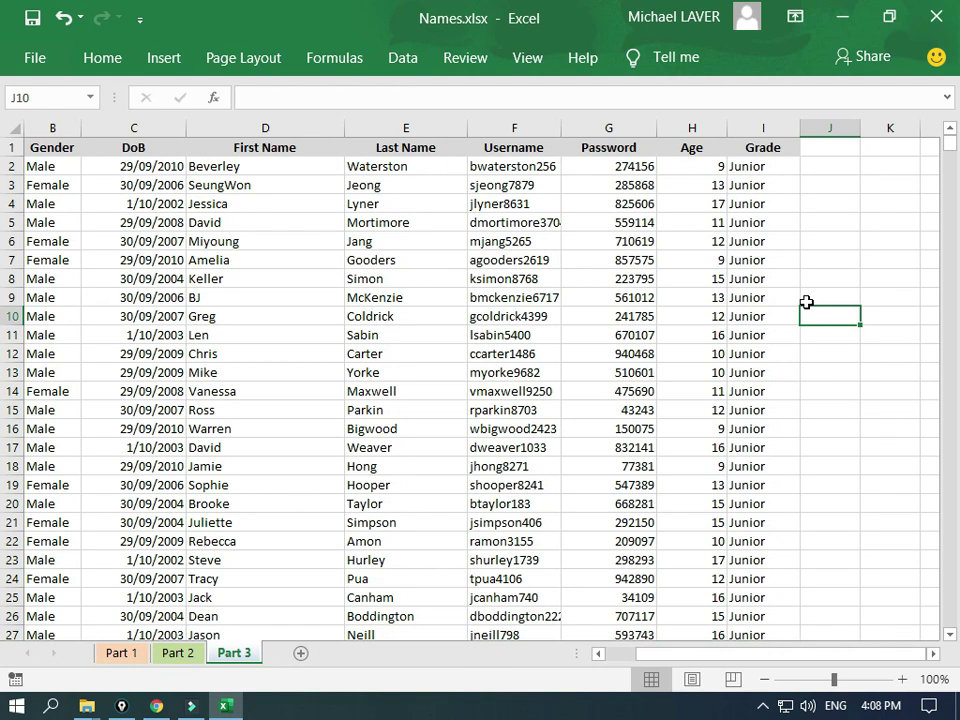
key("Left")
key("ctrl+Left")
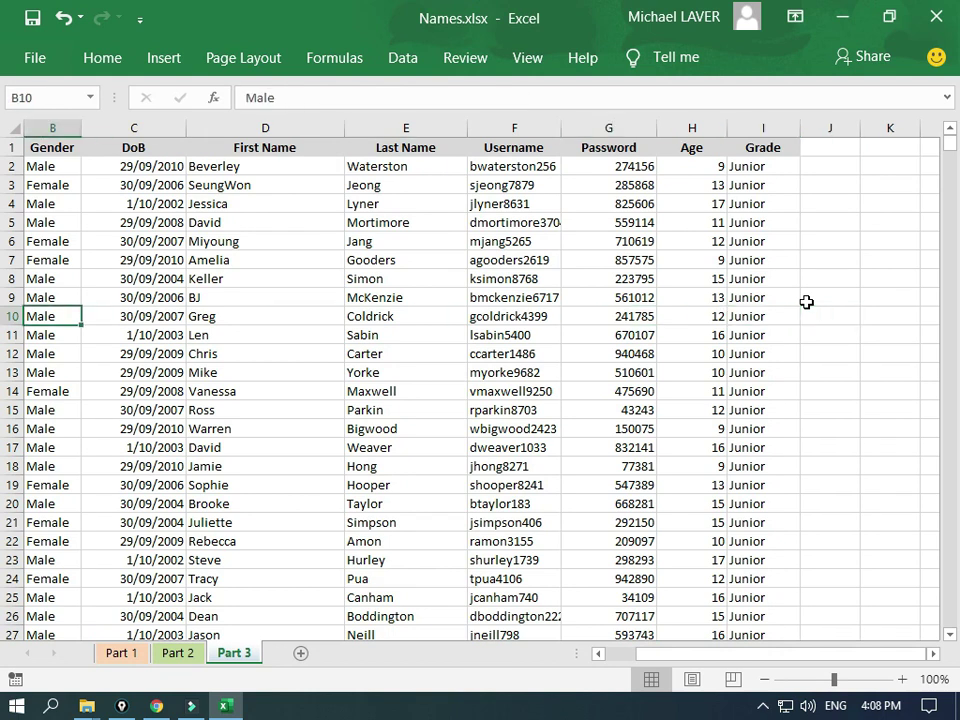
key("Up")
key("Up")
key("Right")
key("Right")
key("Right")
key("Right")
key("Right")
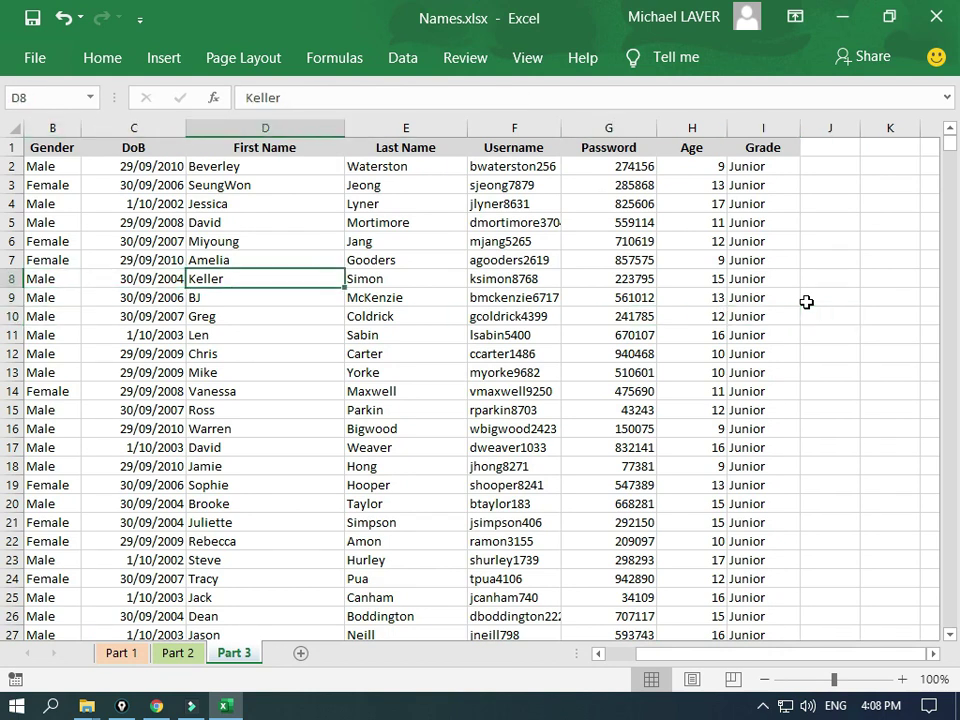
key("Right")
key("Right")
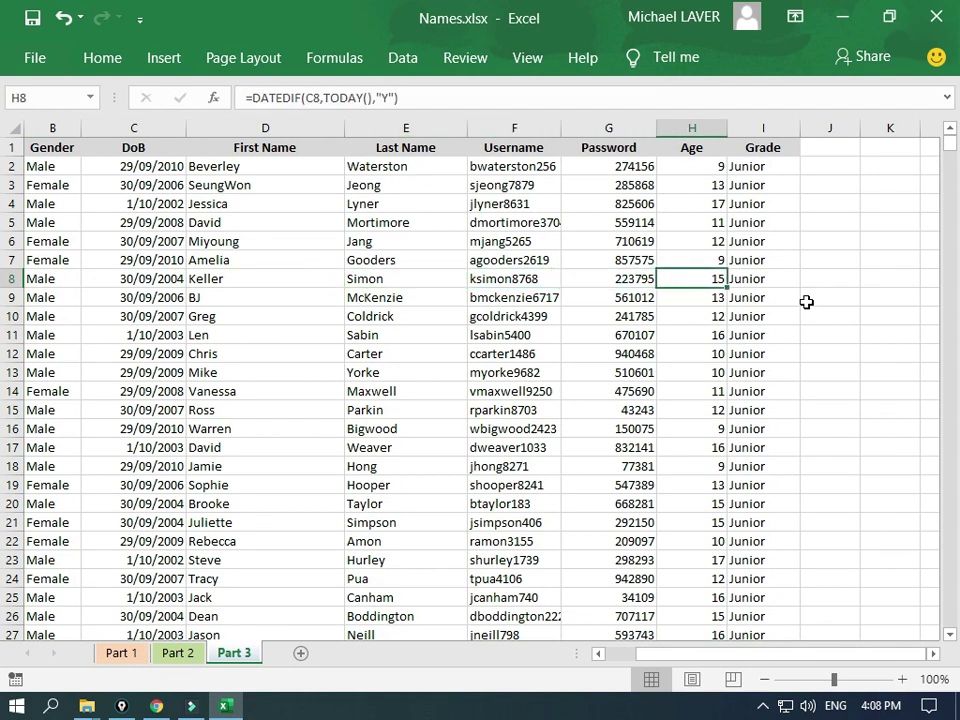
key("Up")
key("Left")
key("Left")
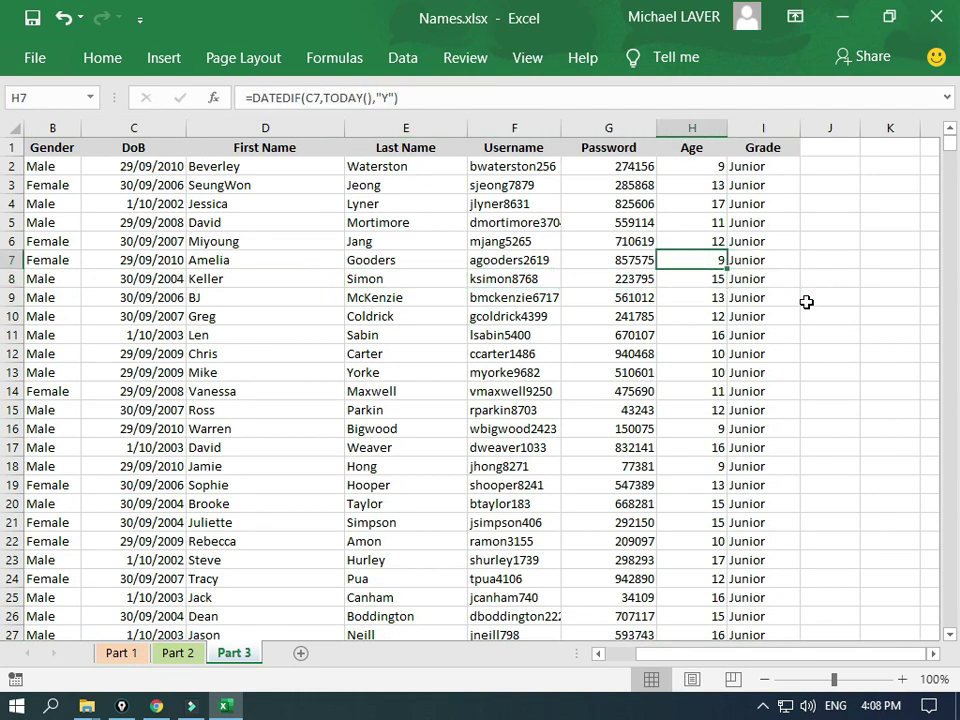